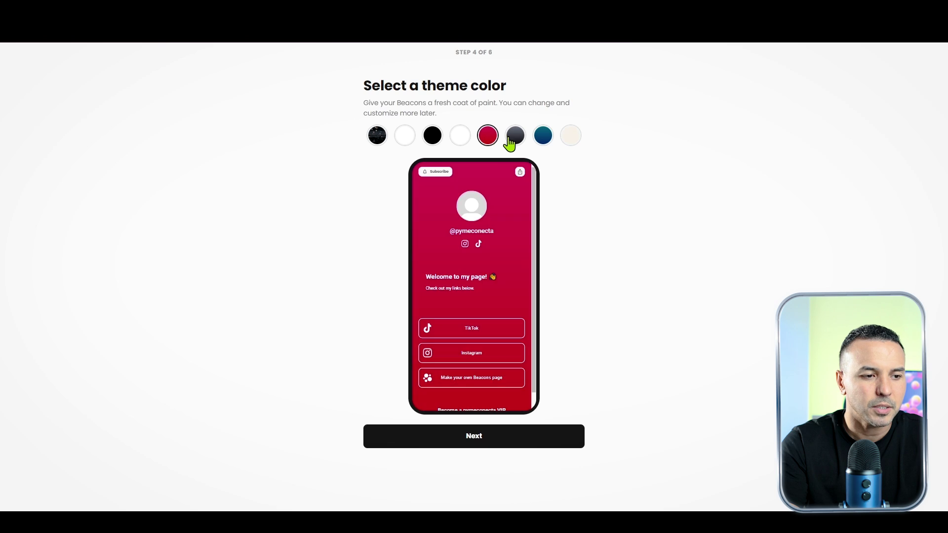
# - Choose the cream theme color for the page and continue to the next setup stage
pyautogui.click(545, 141)
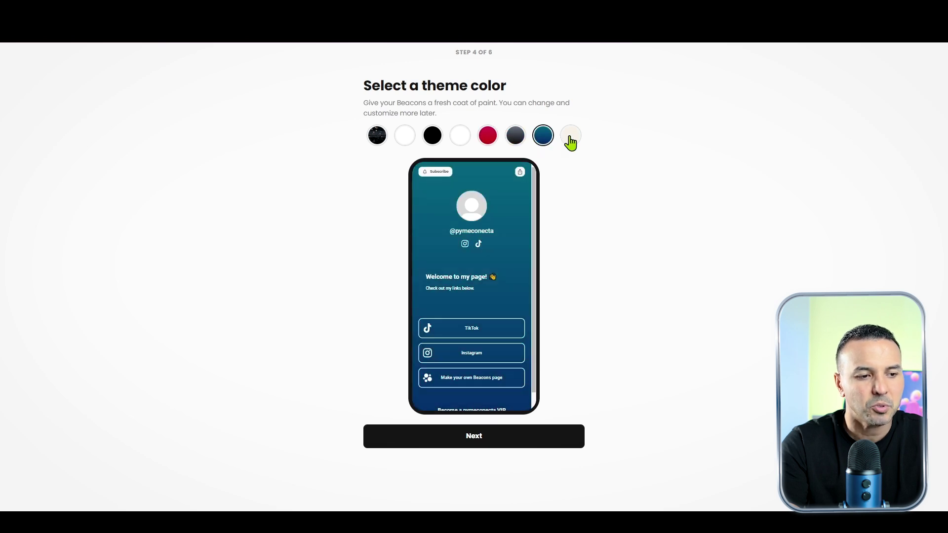
pyautogui.click(569, 141)
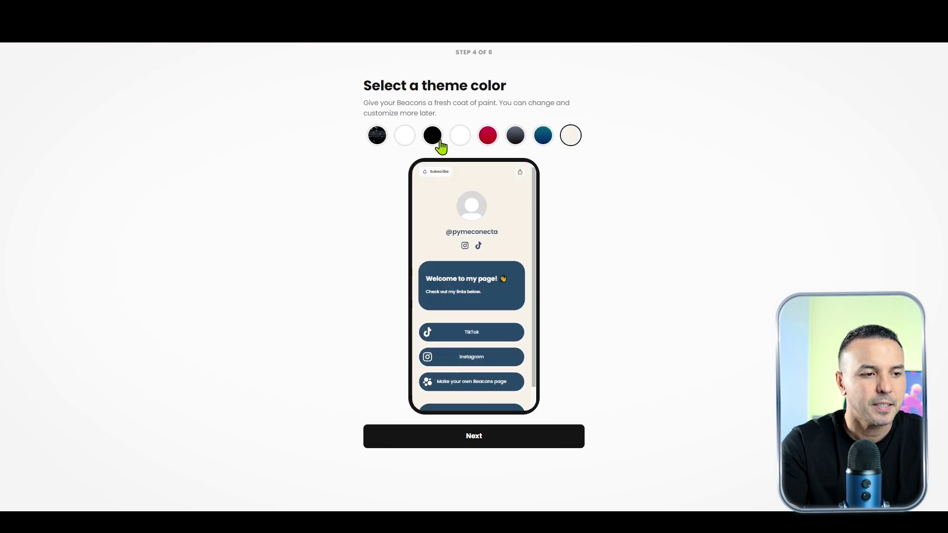
pyautogui.click(482, 441)
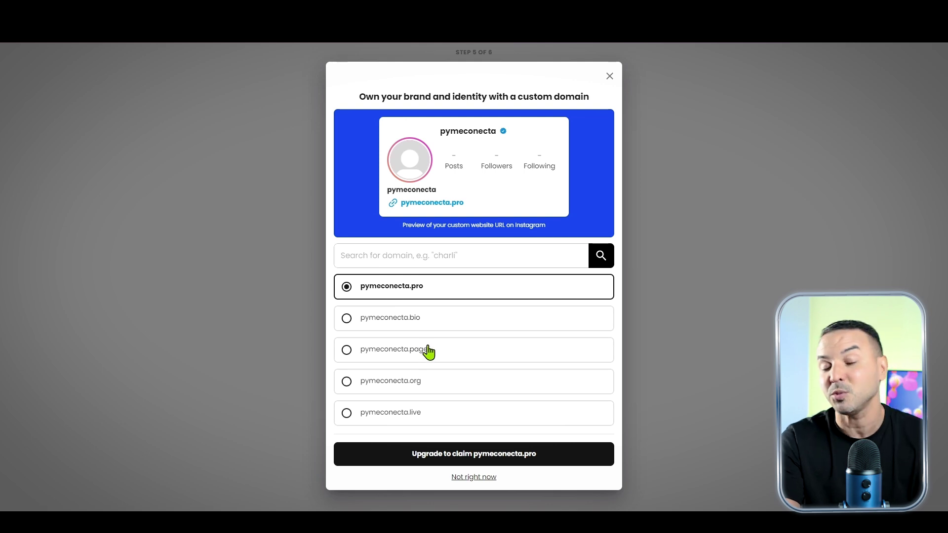
# - Decline the custom domain offer and the Audience Bundle upgrade
pyautogui.click(464, 478)
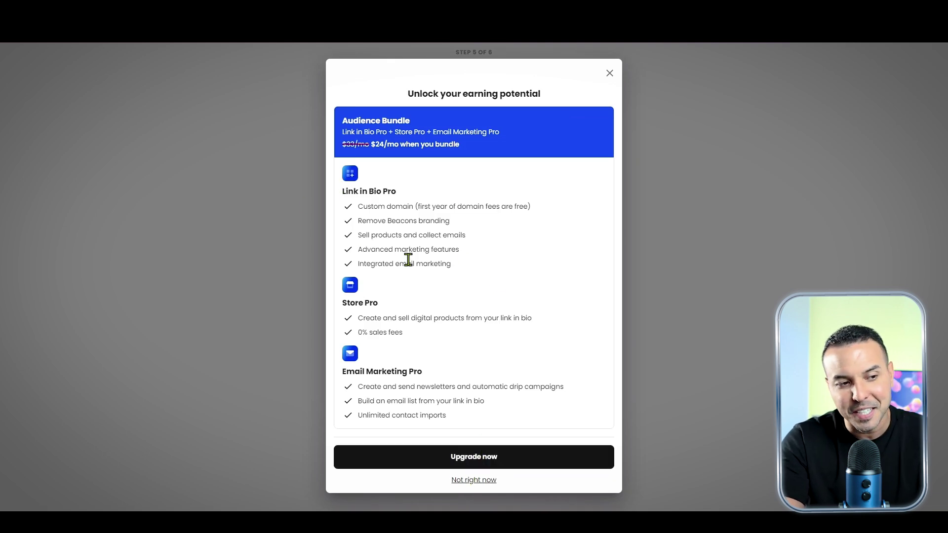
pyautogui.click(466, 484)
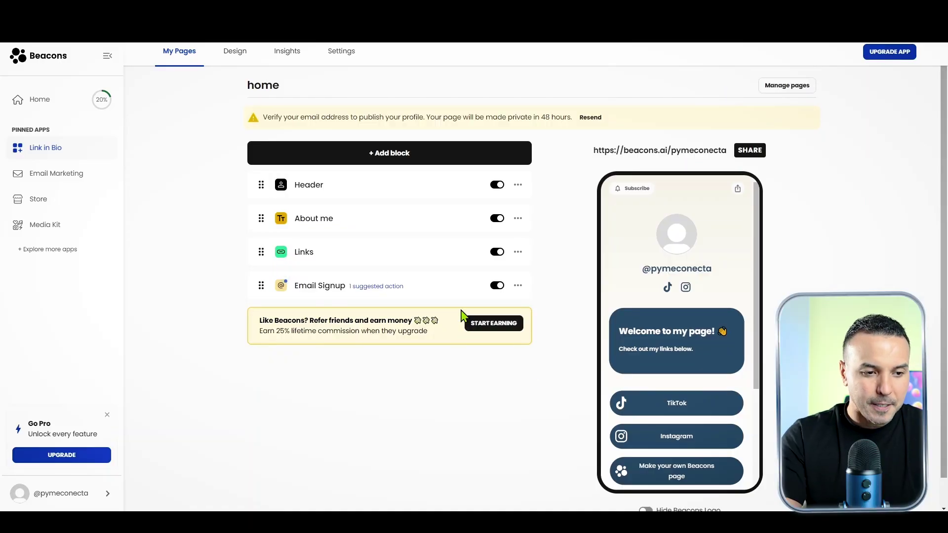
pyautogui.scroll(-1, 576, 295)
pyautogui.scroll(1, 571, 301)
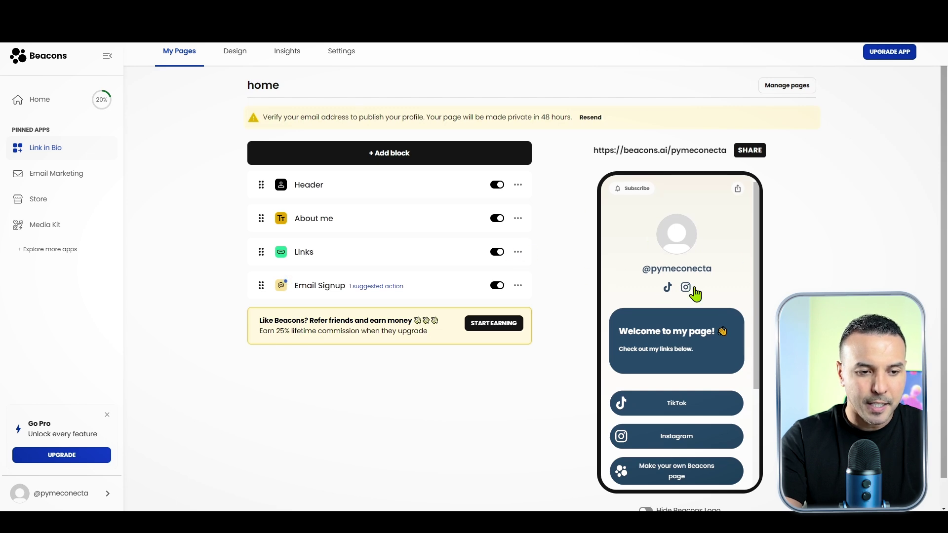
pyautogui.moveTo(756, 205)
pyautogui.mouseDown()
pyautogui.moveTo(767, 342)
pyautogui.moveTo(761, 209)
pyautogui.mouseUp()
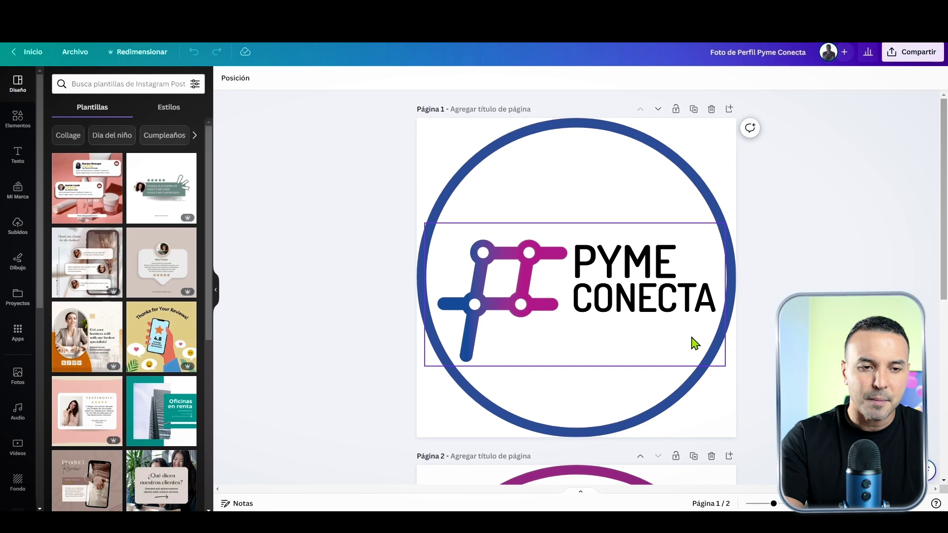
# - In Canva, download only page 1 of the "Foto de Perfil Pyme Conecta" design as a PNG
pyautogui.click(911, 49)
pyautogui.click(778, 300)
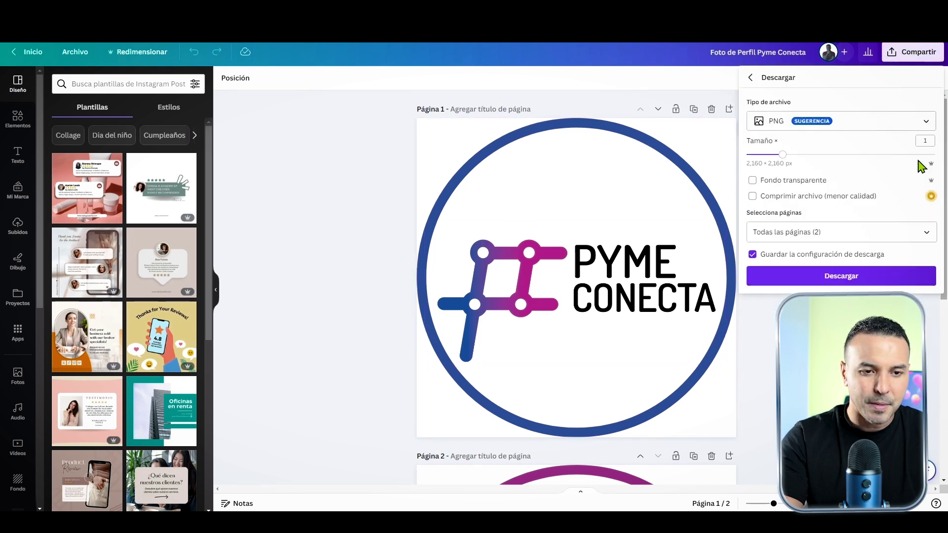
pyautogui.click(922, 229)
pyautogui.click(926, 260)
pyautogui.click(926, 289)
pyautogui.click(839, 356)
pyautogui.click(839, 276)
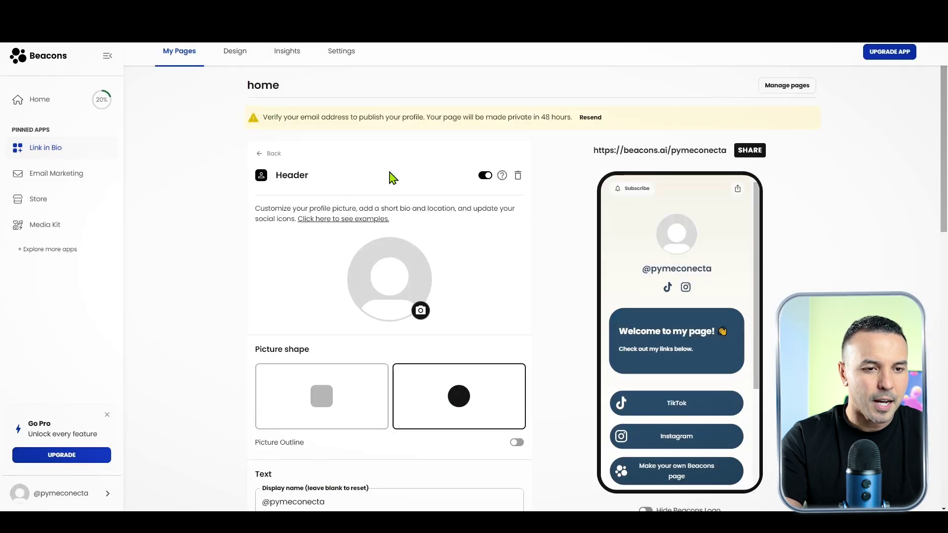
# - Back in Beacons, upload the downloaded Pyme Conecta logo as the Header block's profile picture
pyautogui.click(420, 310)
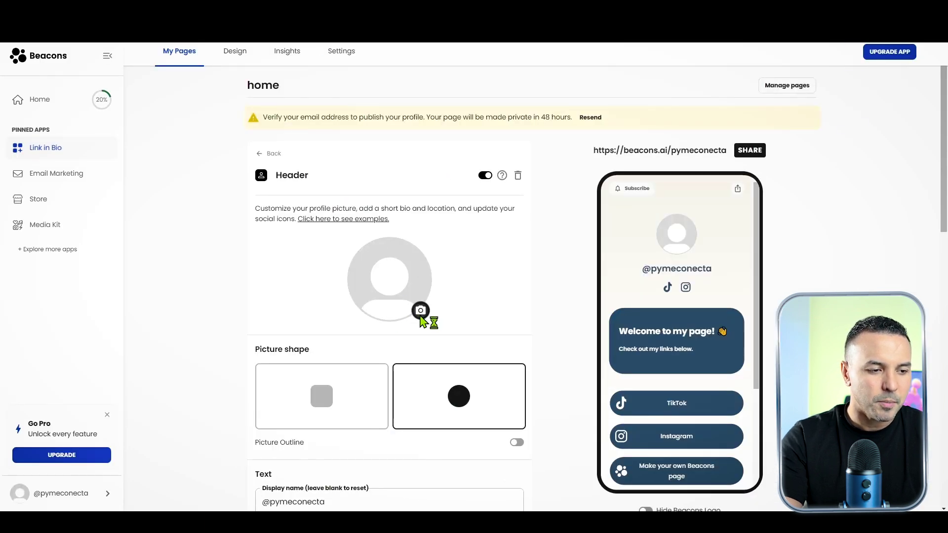
pyautogui.click(116, 102)
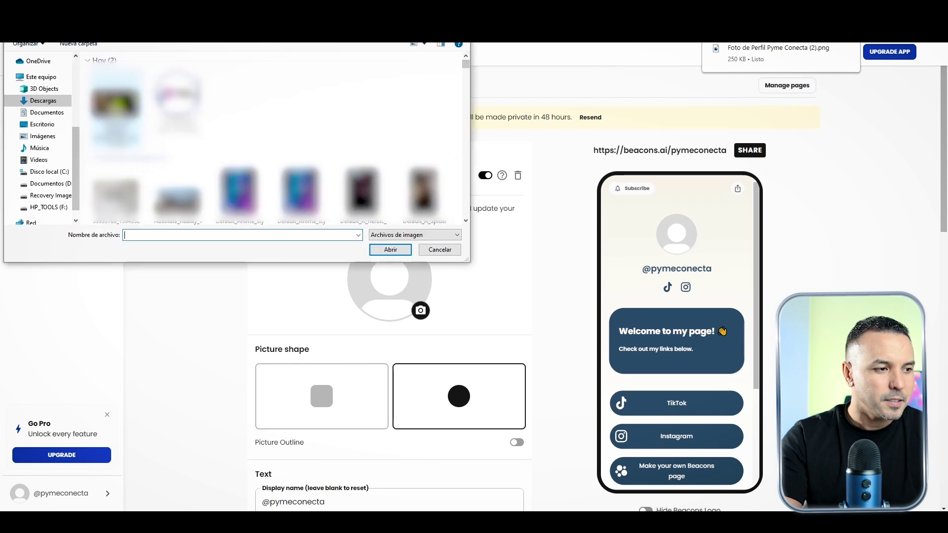
pyautogui.click(390, 249)
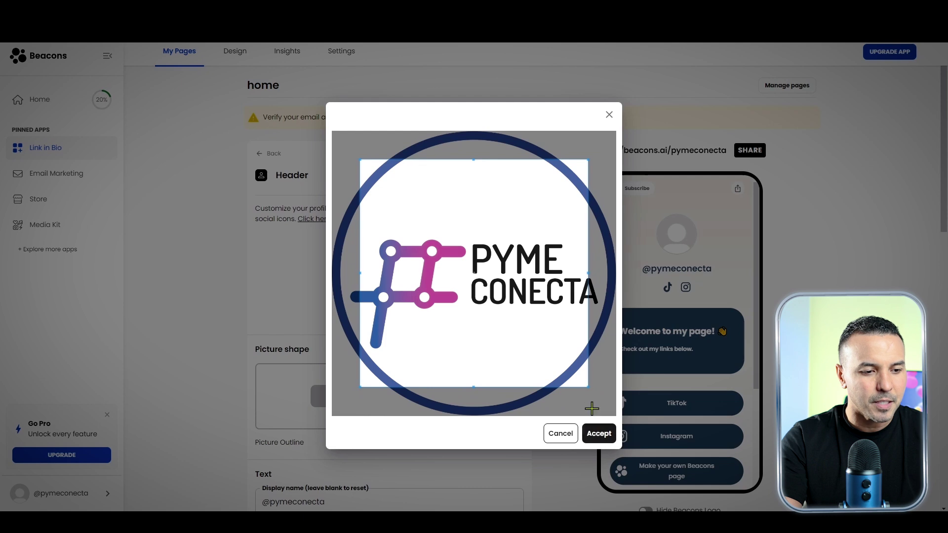
# - Enlarge the crop area to cover the whole circular logo and accept the picture
pyautogui.moveTo(588, 388); pyautogui.dragTo(616, 434)
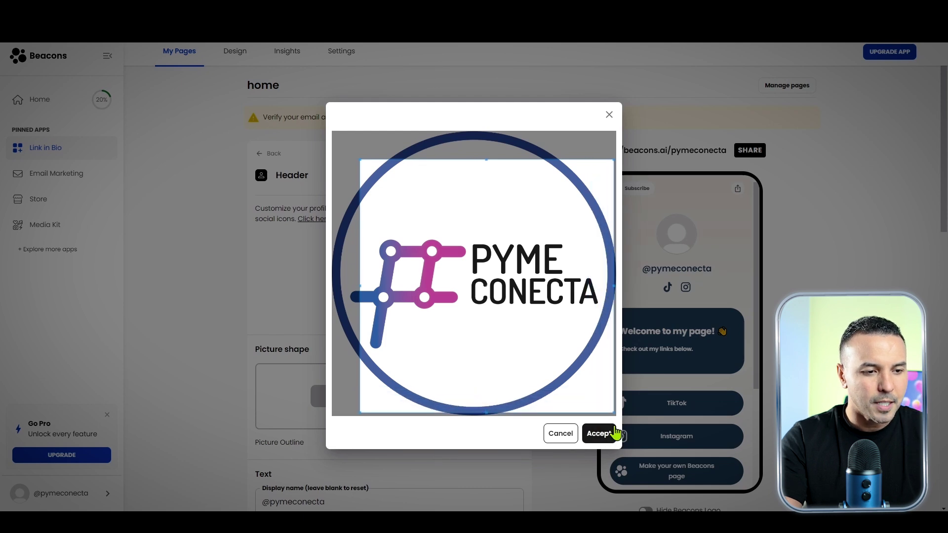
pyautogui.moveTo(362, 160); pyautogui.dragTo(331, 132)
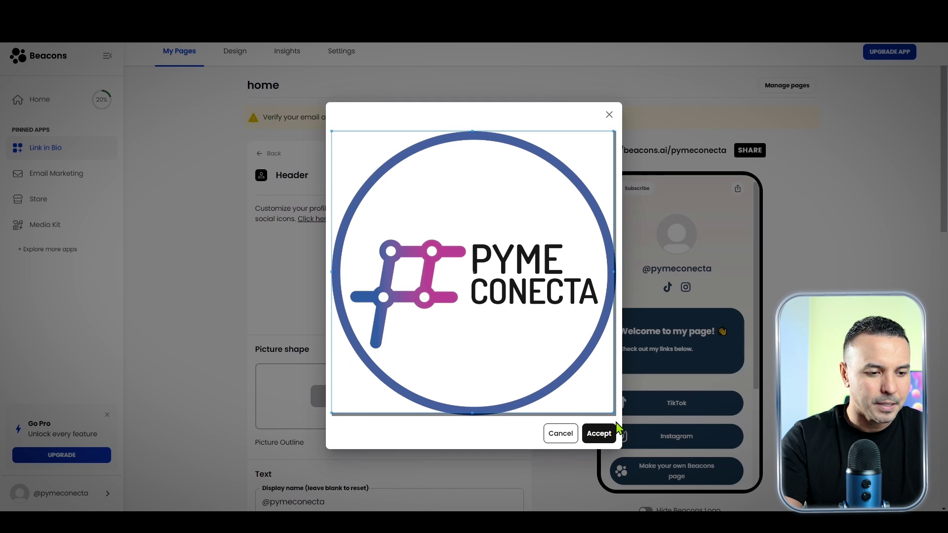
pyautogui.moveTo(611, 414); pyautogui.dragTo(617, 418)
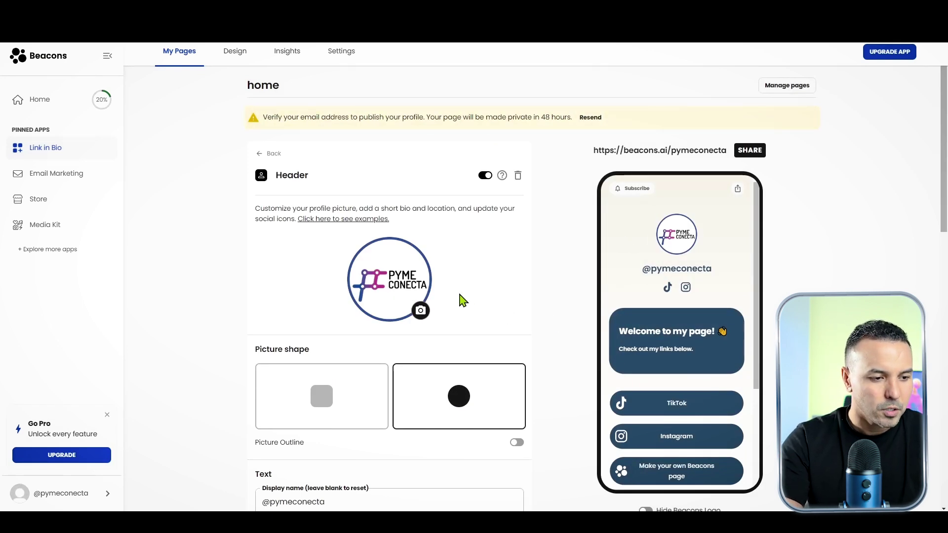
# - Try the square shape for the profile picture and switch back to the round shape
pyautogui.scroll(-2, 462, 300)
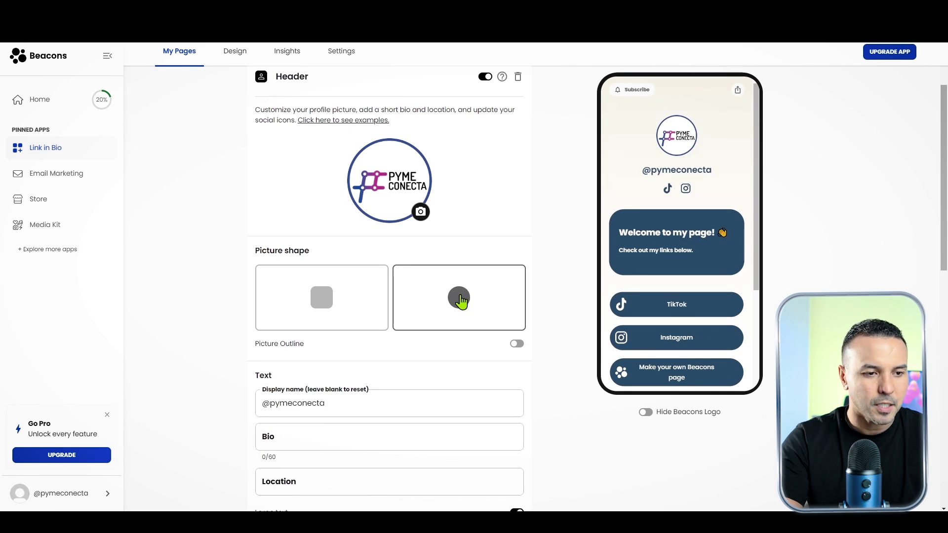
pyautogui.scroll(-1, 459, 300)
pyautogui.scroll(1, 459, 300)
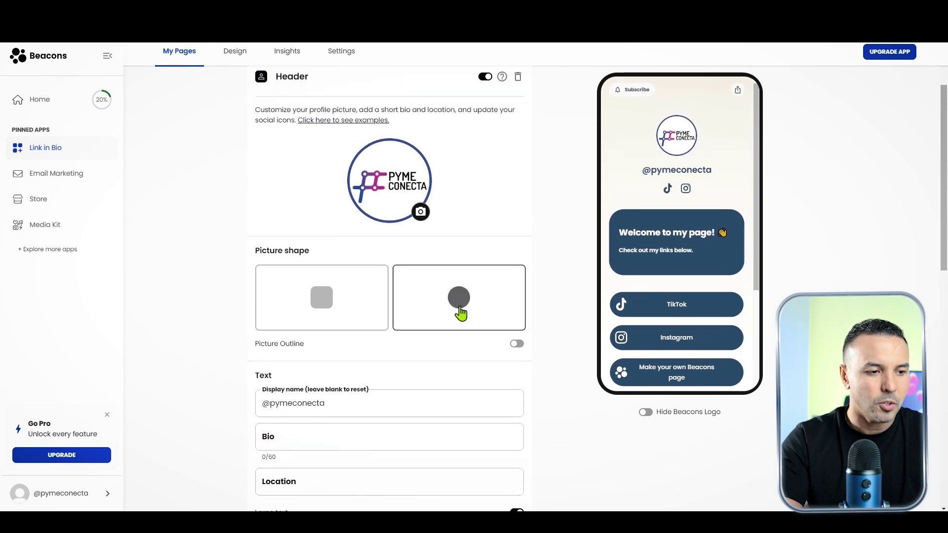
pyautogui.click(340, 312)
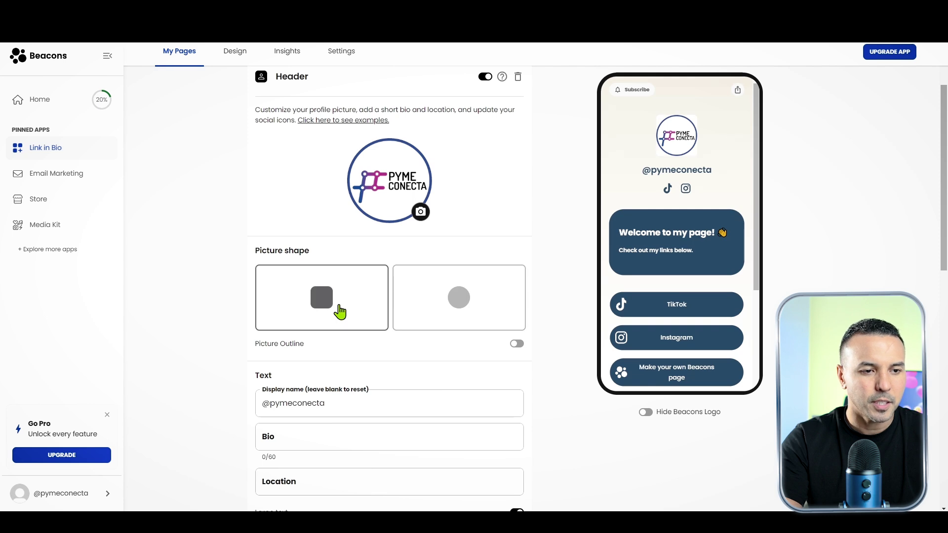
pyautogui.click(483, 300)
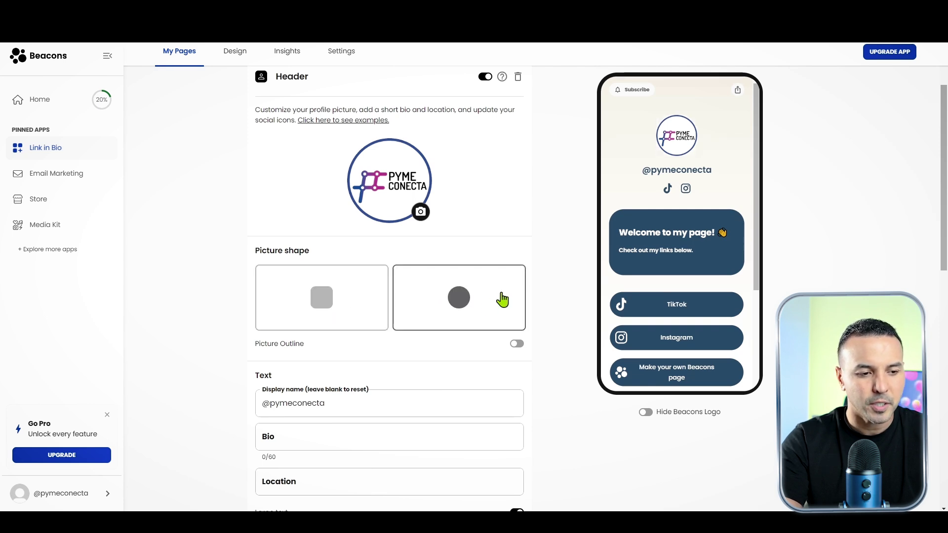
# - Fill in the header's bio with "Conecta. Crece y Triunfa" and its location with "Cos Rica"
pyautogui.scroll(-2, 476, 301)
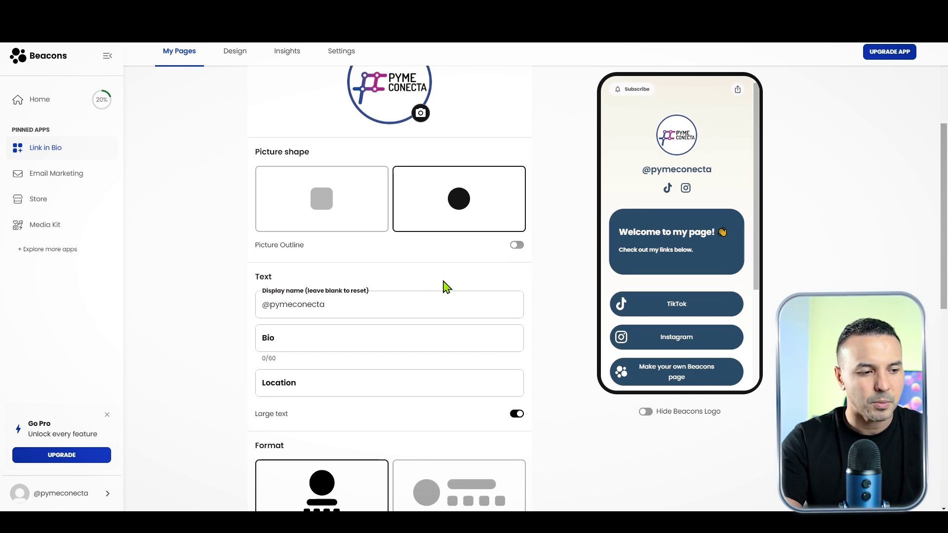
pyautogui.scroll(-2, 445, 285)
pyautogui.click(334, 239)
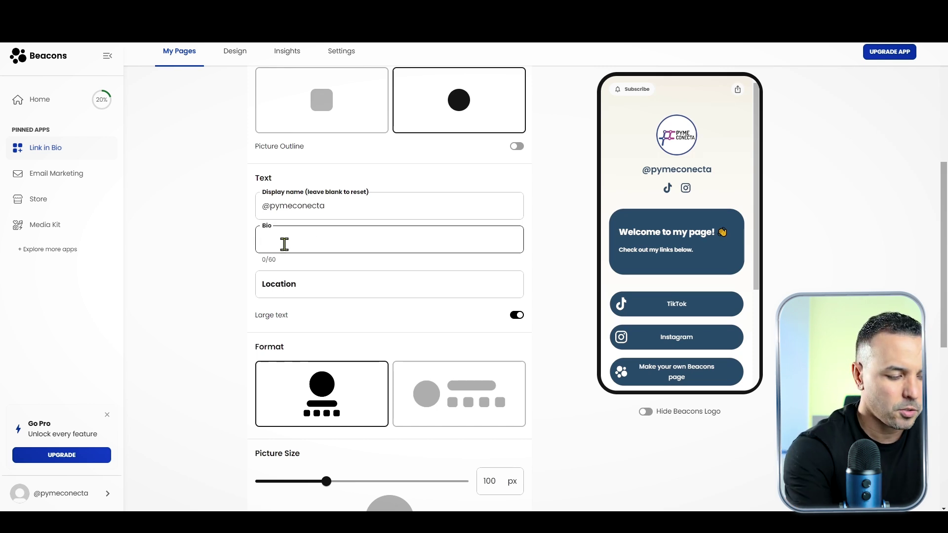
pyautogui.write('Conect')
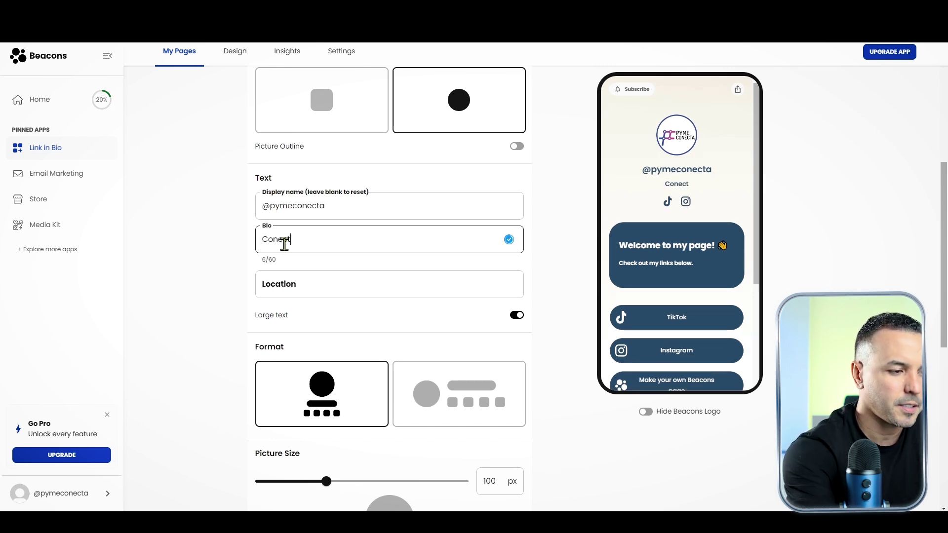
pyautogui.write('a. crece y ')
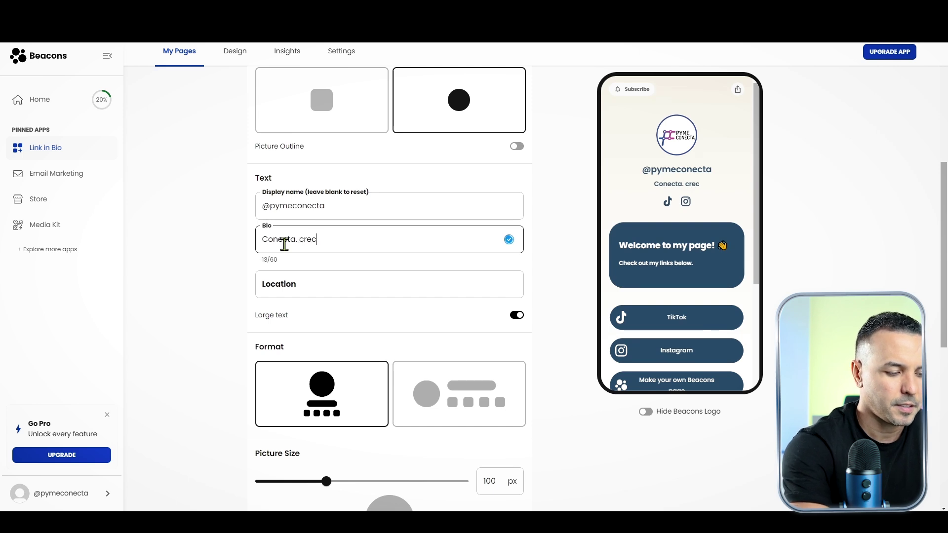
pyautogui.write('Trieunfa')
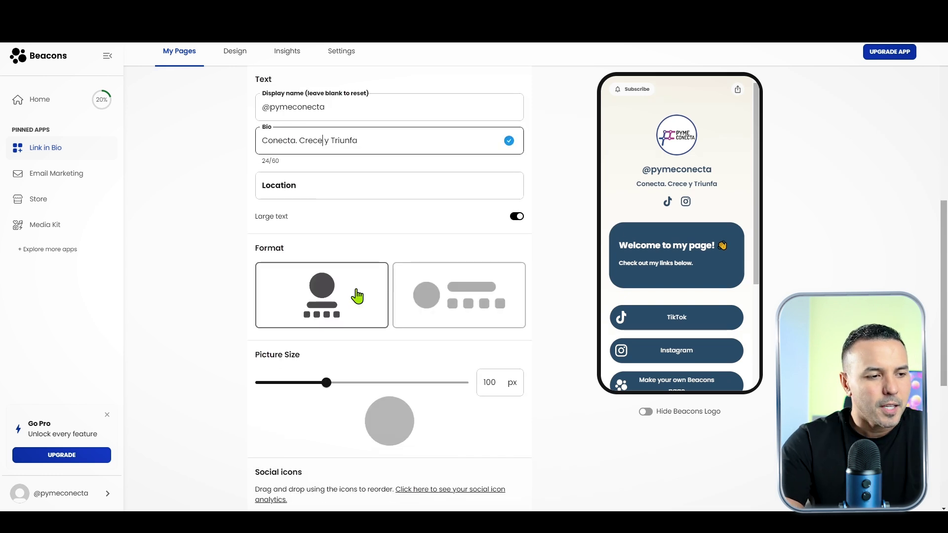
pyautogui.click(378, 188)
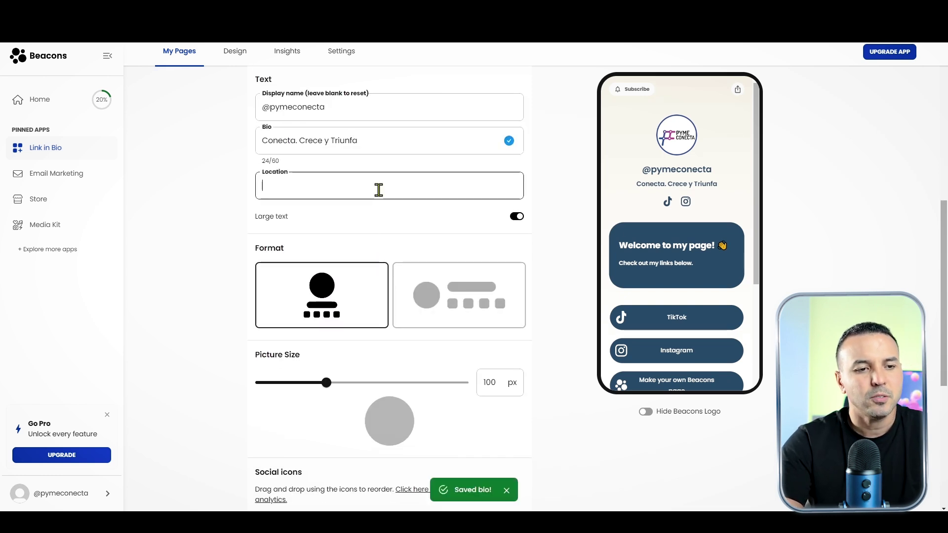
pyautogui.write('Cos')
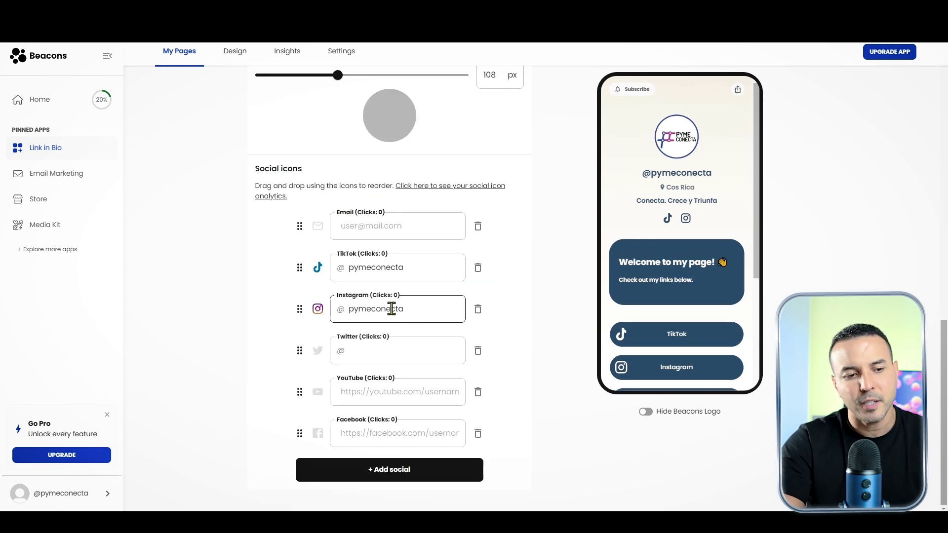
# - Enter facebook.com/PymeConecta/ as the Facebook social link and move it above TikTok in the social icons order
pyautogui.click(362, 435)
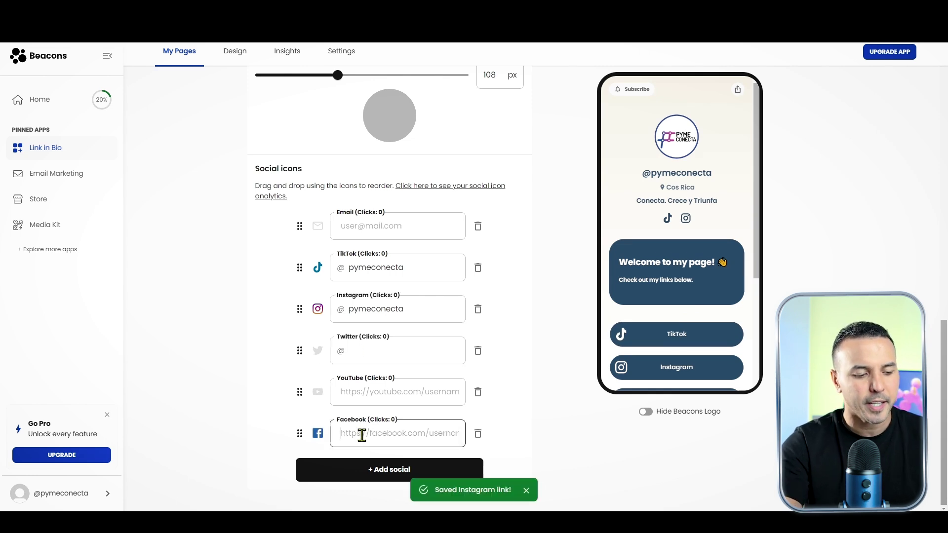
pyautogui.write('facebook.com/PymeConecta/')
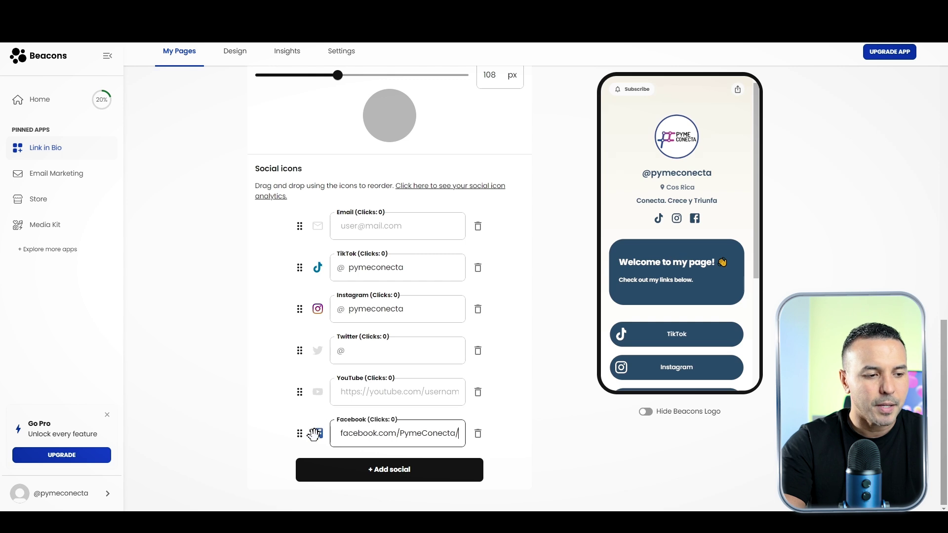
pyautogui.moveTo(302, 436); pyautogui.dragTo(302, 309)
pyautogui.moveTo(326, 368); pyautogui.dragTo(402, 350)
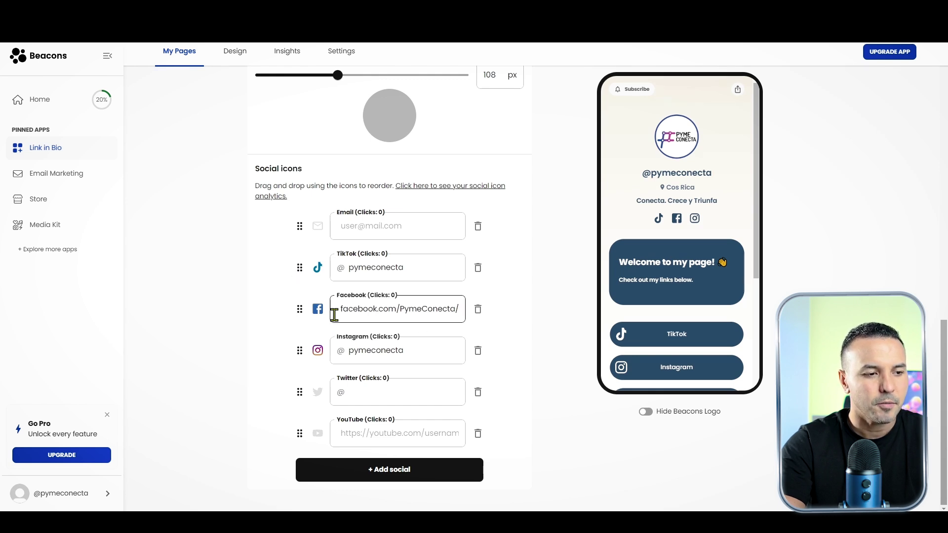
pyautogui.moveTo(302, 299); pyautogui.dragTo(311, 321)
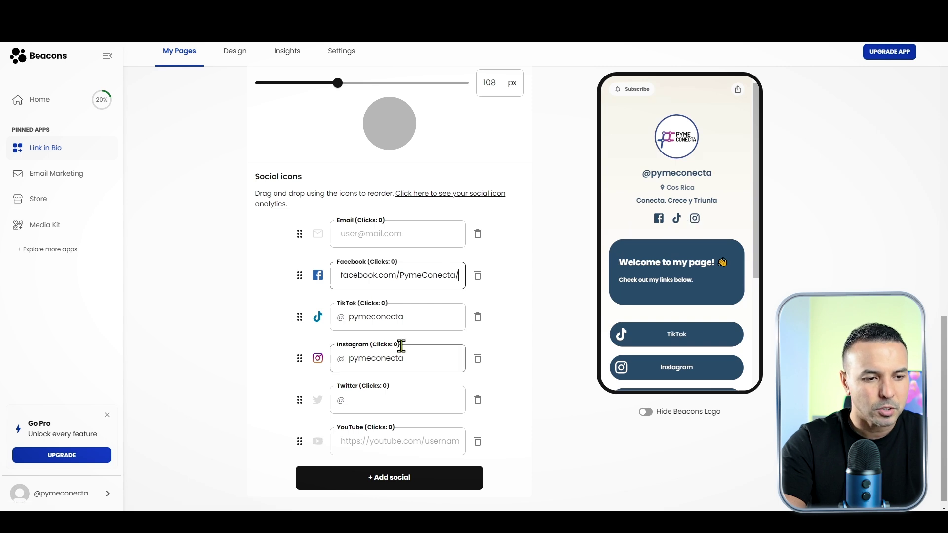
pyautogui.scroll(-3, 662, 312)
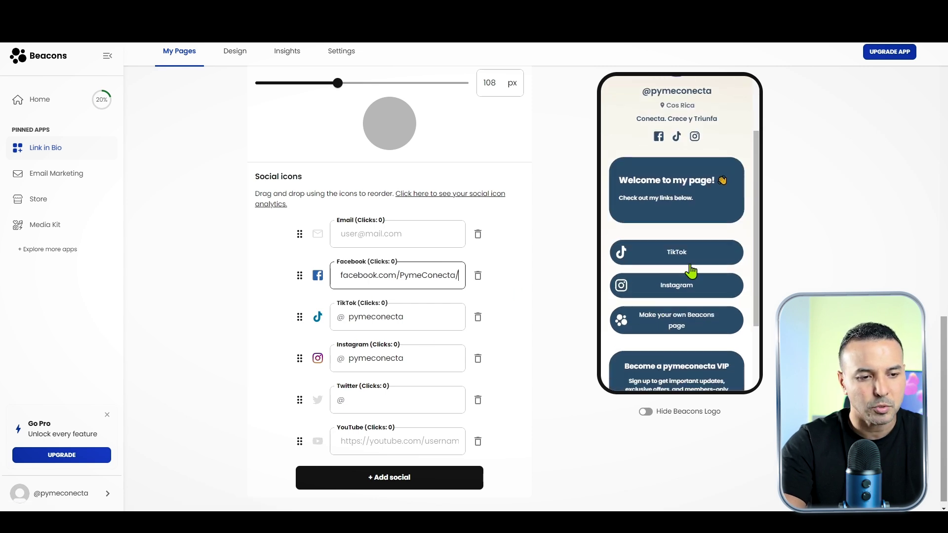
pyautogui.scroll(3, 664, 286)
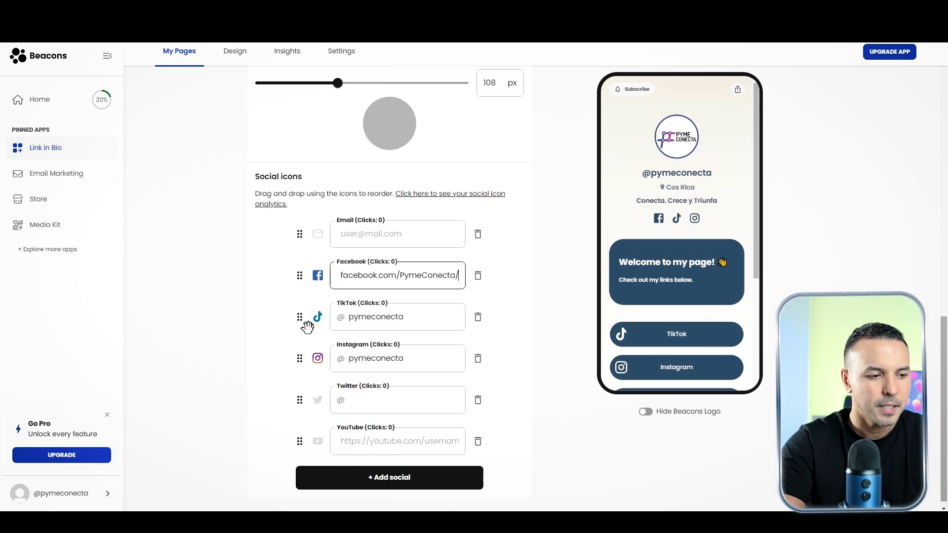
pyautogui.moveTo(301, 276)
pyautogui.mouseDown()
pyautogui.moveTo(302, 328)
pyautogui.moveTo(299, 273)
pyautogui.mouseUp()
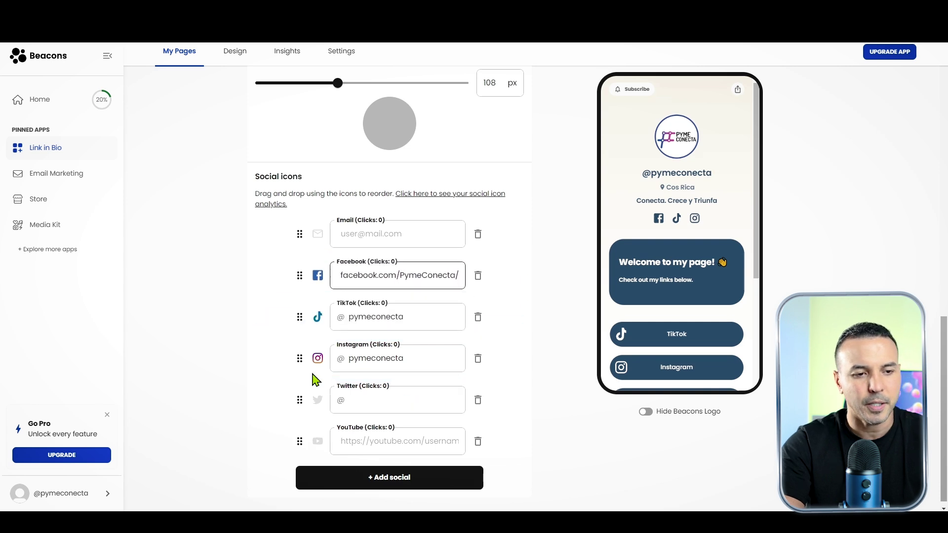
pyautogui.scroll(-1, 339, 349)
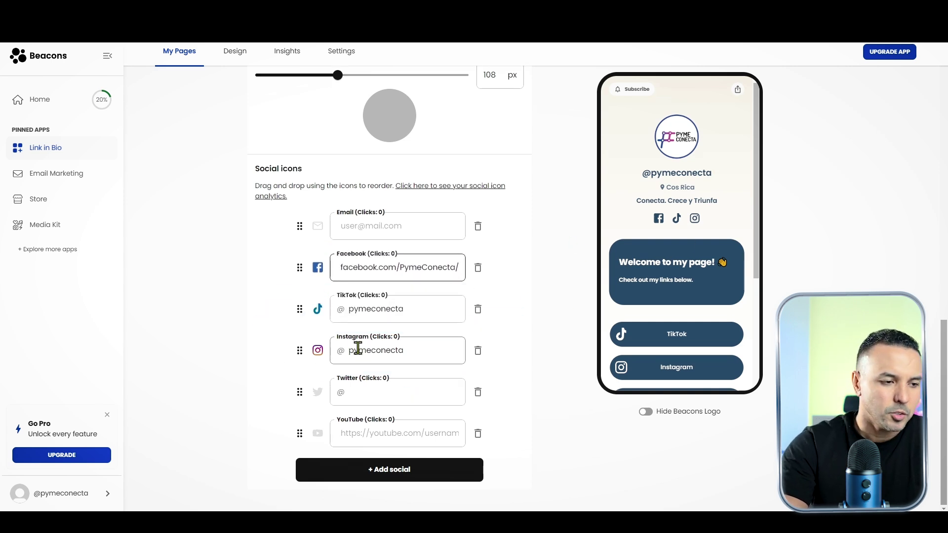
pyautogui.scroll(2, 359, 348)
pyautogui.scroll(-2, 363, 363)
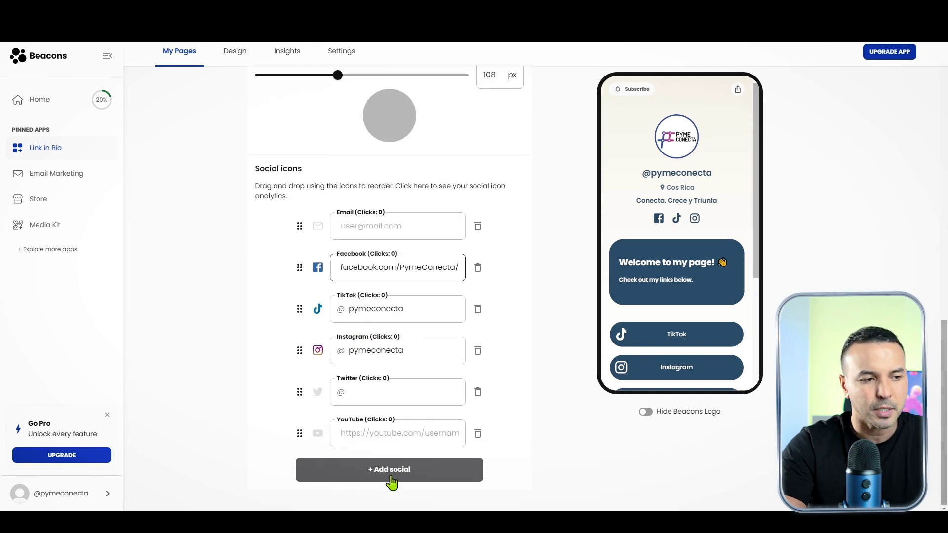
# - Open the page's design settings at the background options
pyautogui.scroll(12, 392, 479)
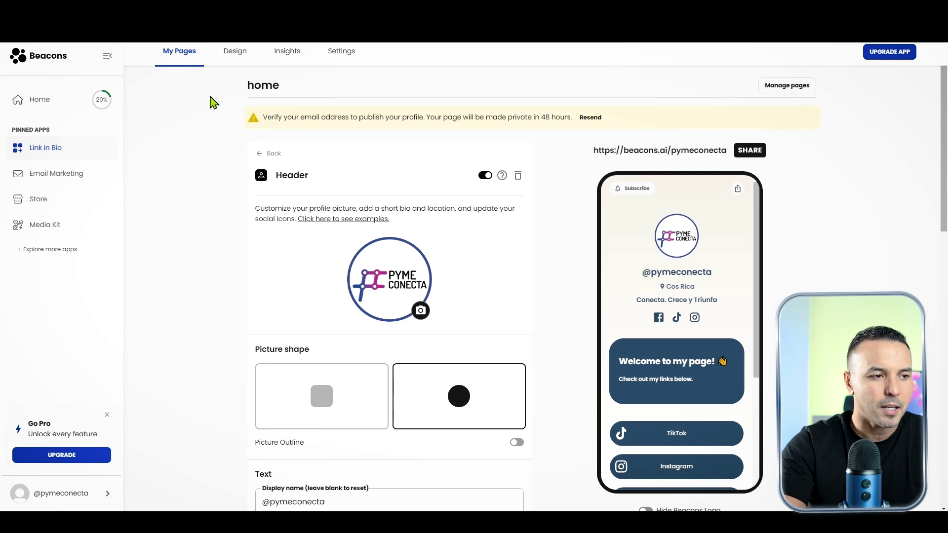
pyautogui.click(234, 54)
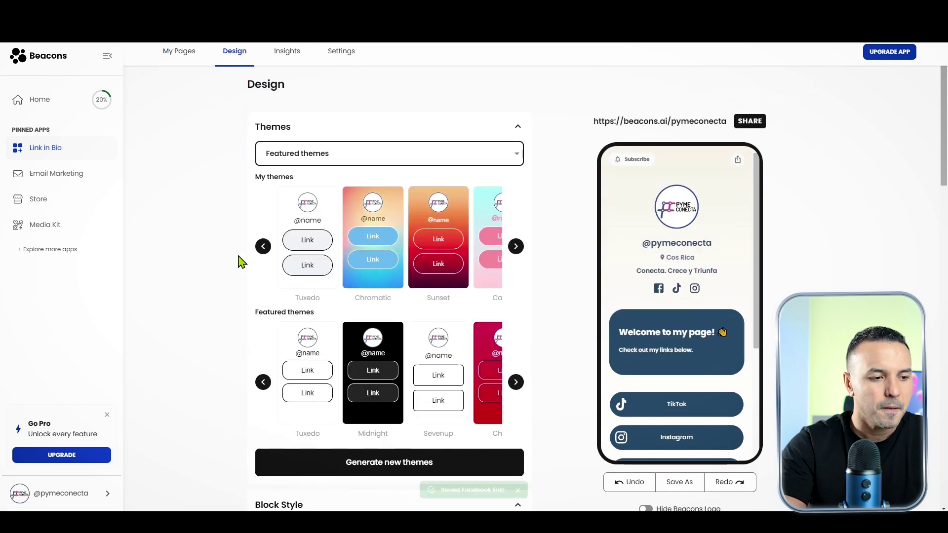
pyautogui.scroll(-3, 360, 302)
pyautogui.scroll(-5, 361, 308)
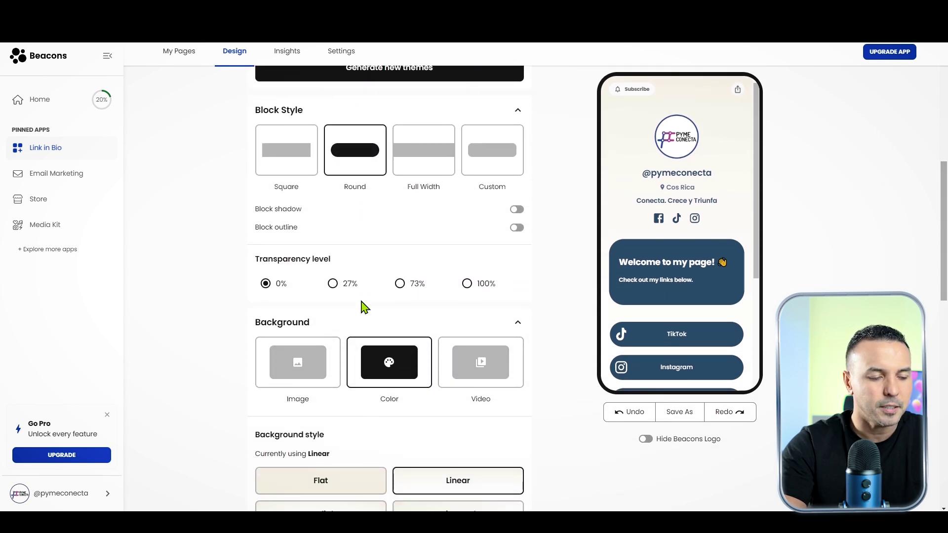
pyautogui.scroll(-5, 365, 307)
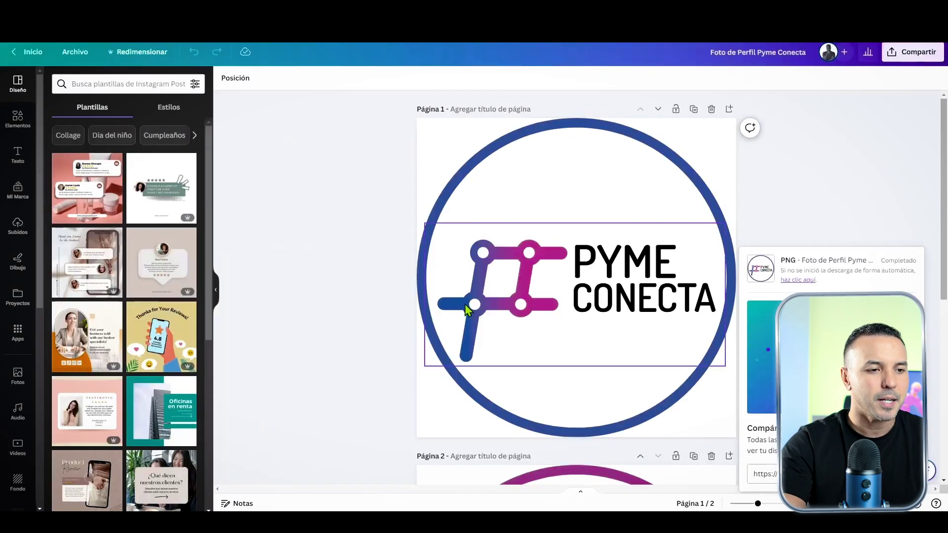
# - Switch to the Canva profile picture design and copy the colour code #3D4D96 of the blue circle on page 1
pyautogui.click(469, 170)
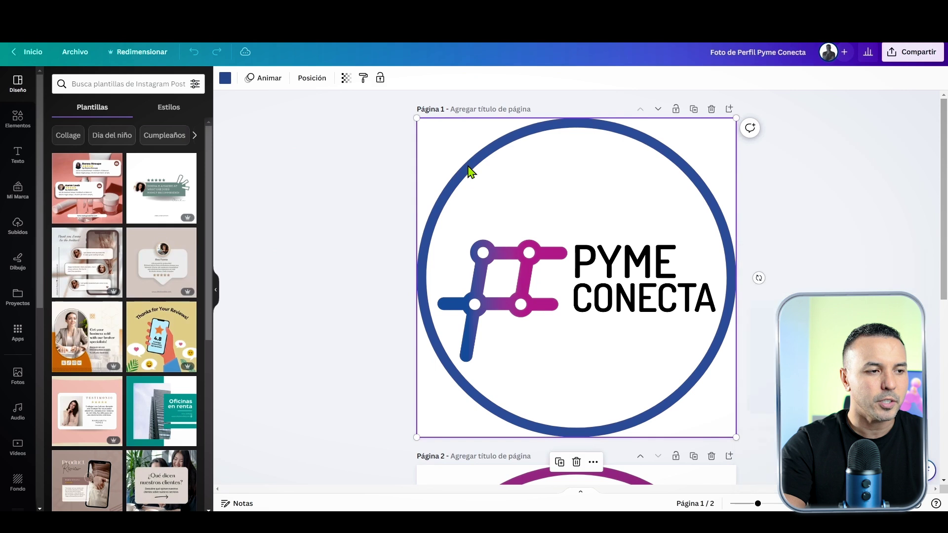
pyautogui.click(225, 78)
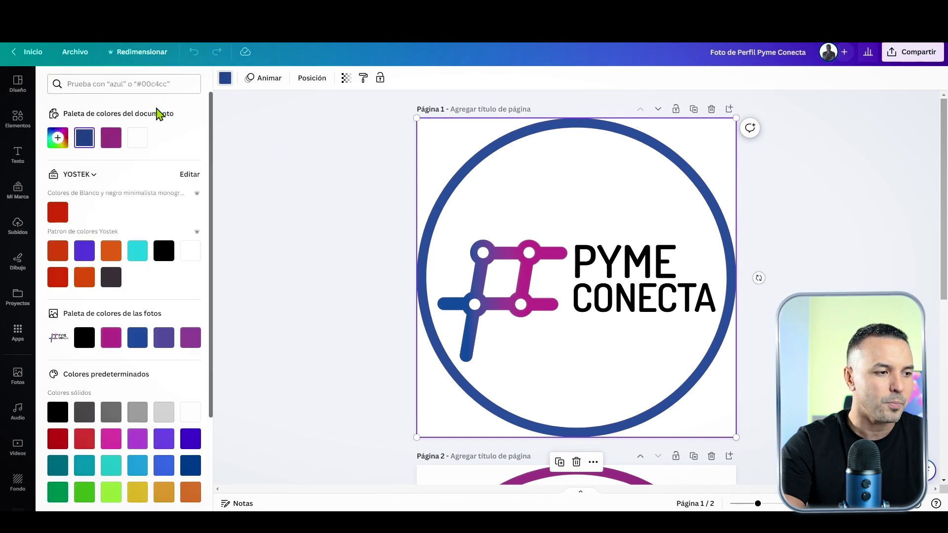
pyautogui.click(59, 139)
pyautogui.click(148, 262)
pyautogui.moveTo(148, 262); pyautogui.dragTo(95, 262)
pyautogui.hotkey('ctrl', 'c')
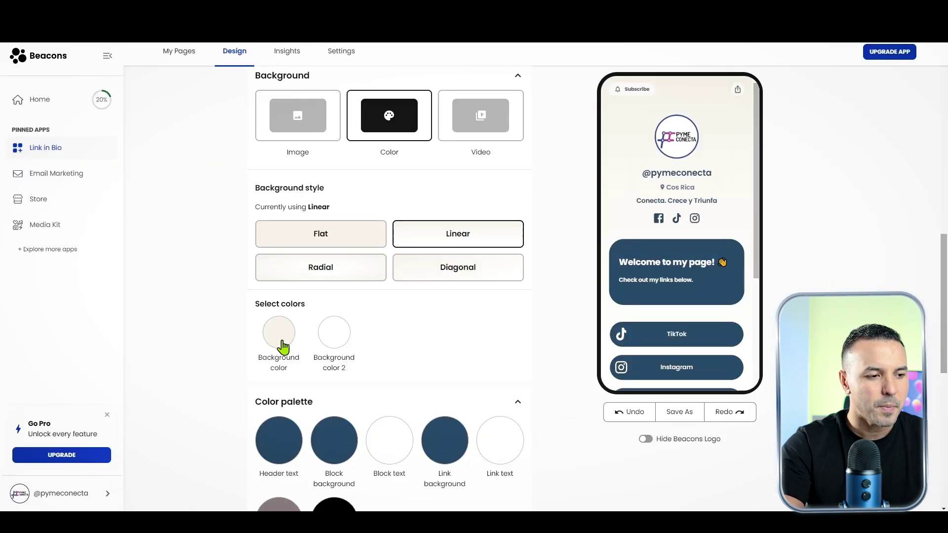
# - Back in Beacons, set the first background color of the linear gradient to #3D4D96
pyautogui.click(282, 344)
pyautogui.moveTo(328, 402); pyautogui.dragTo(363, 404)
pyautogui.hotkey('ctrl', 'v')
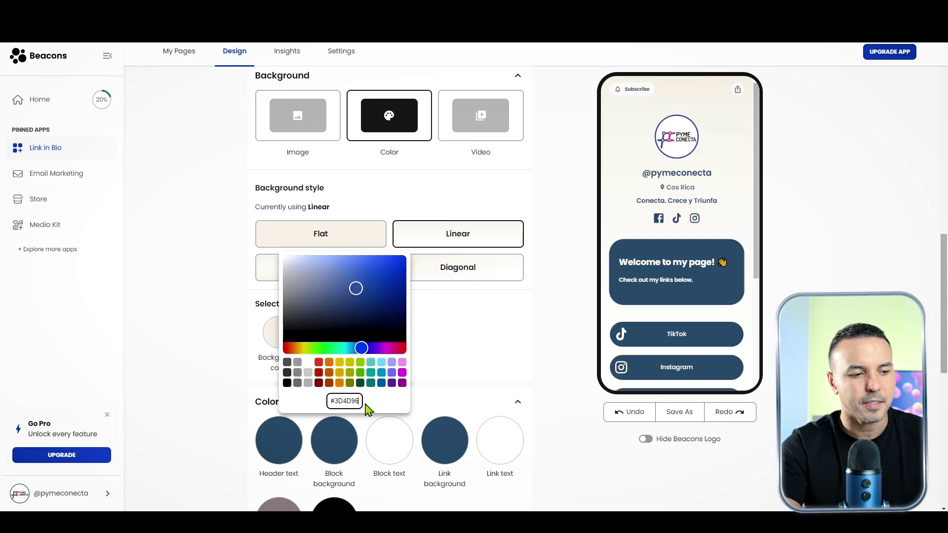
pyautogui.click(455, 365)
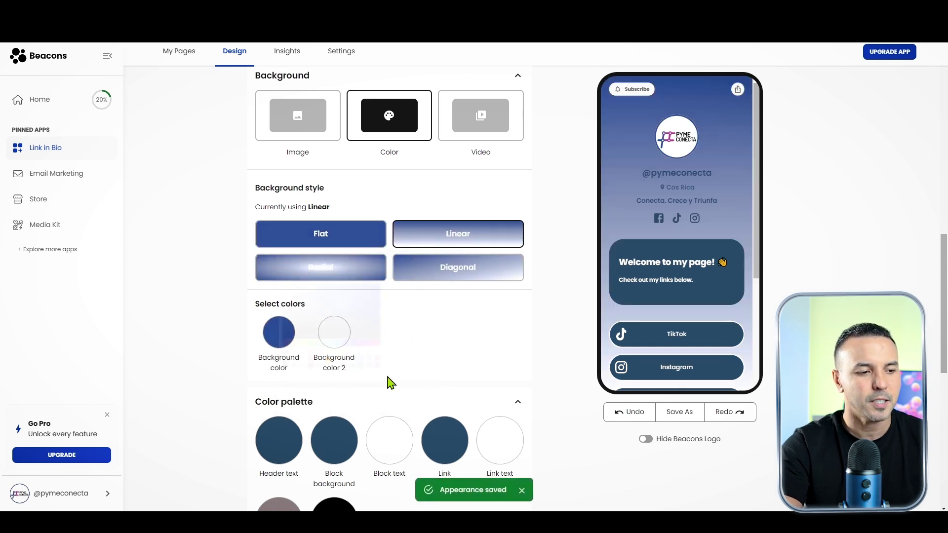
# - Open background color 2 for editing, and in the Canva design copy the colour code #AD4F92 of the magenta circle on page 2
pyautogui.click(334, 332)
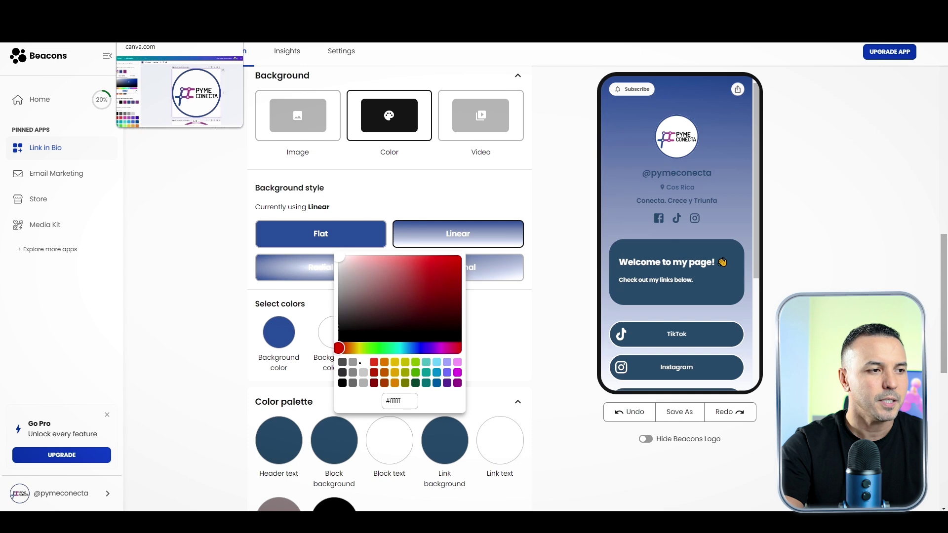
pyautogui.click(148, 35)
pyautogui.scroll(-4, 508, 332)
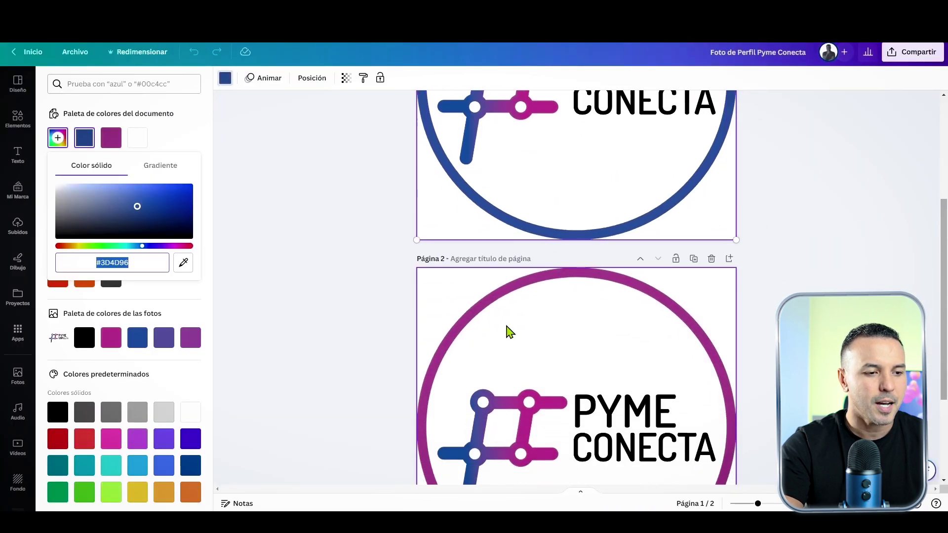
pyautogui.click(497, 306)
pyautogui.click(225, 80)
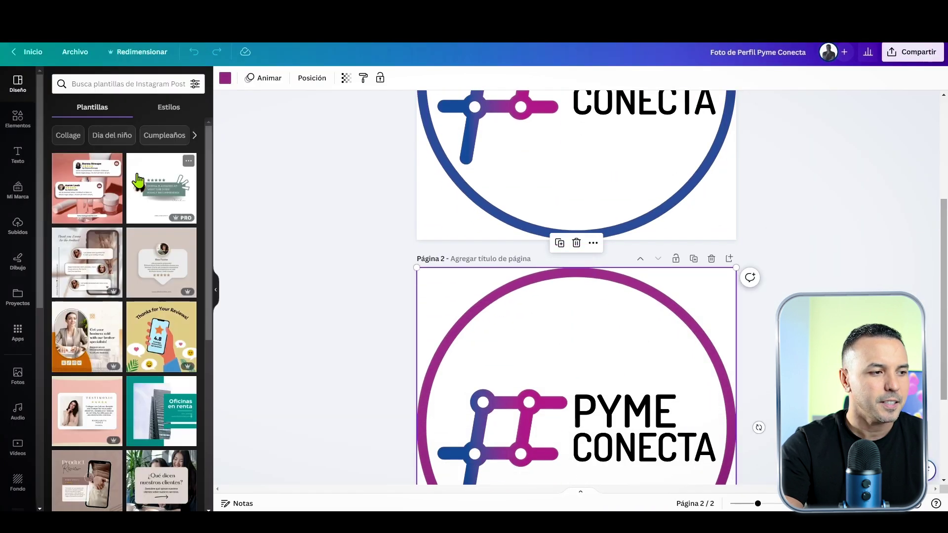
pyautogui.click(224, 80)
pyautogui.click(57, 138)
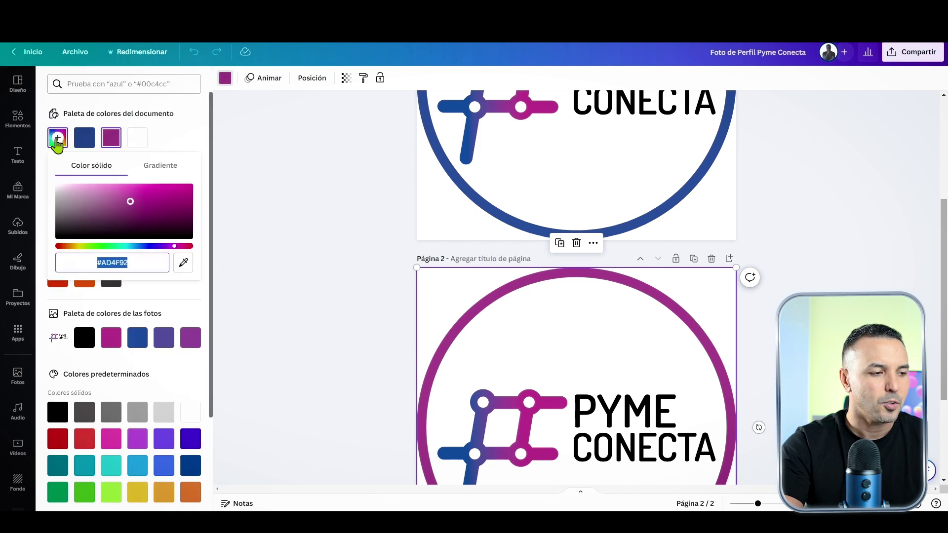
pyautogui.click(137, 265)
pyautogui.moveTo(137, 265); pyautogui.dragTo(87, 266)
pyautogui.hotkey('ctrl', 'c')
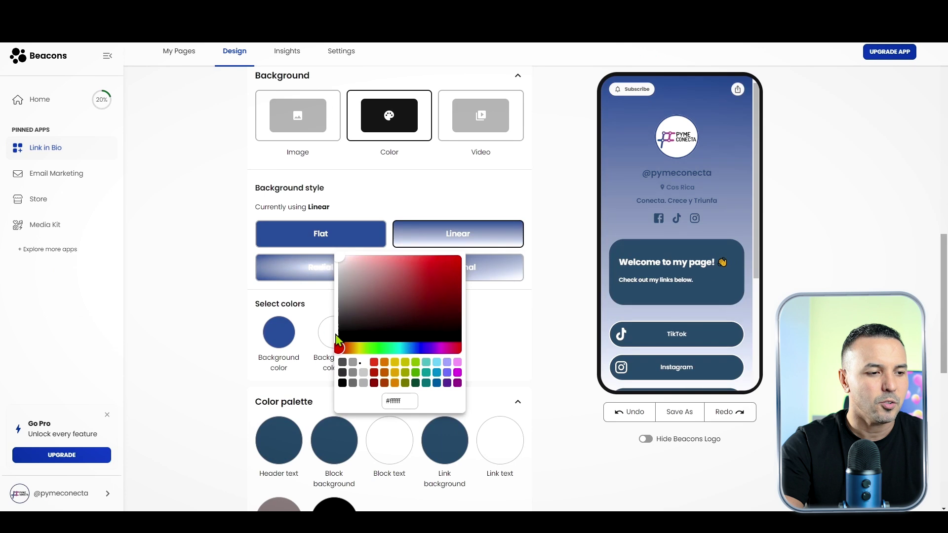
# - Back in Beacons, set background color 2 to #AD4F92
pyautogui.moveTo(393, 399); pyautogui.dragTo(412, 400)
pyautogui.hotkey('ctrl', 'v')
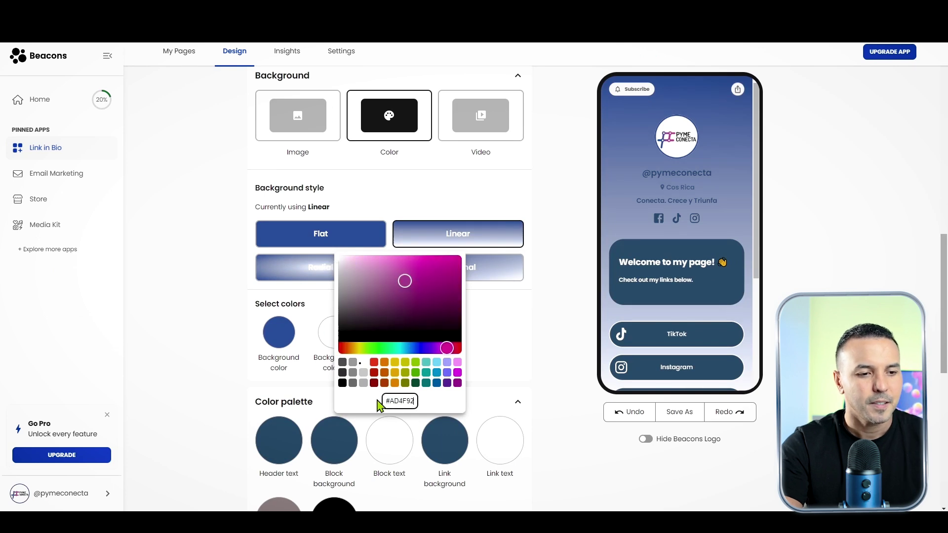
pyautogui.click(483, 376)
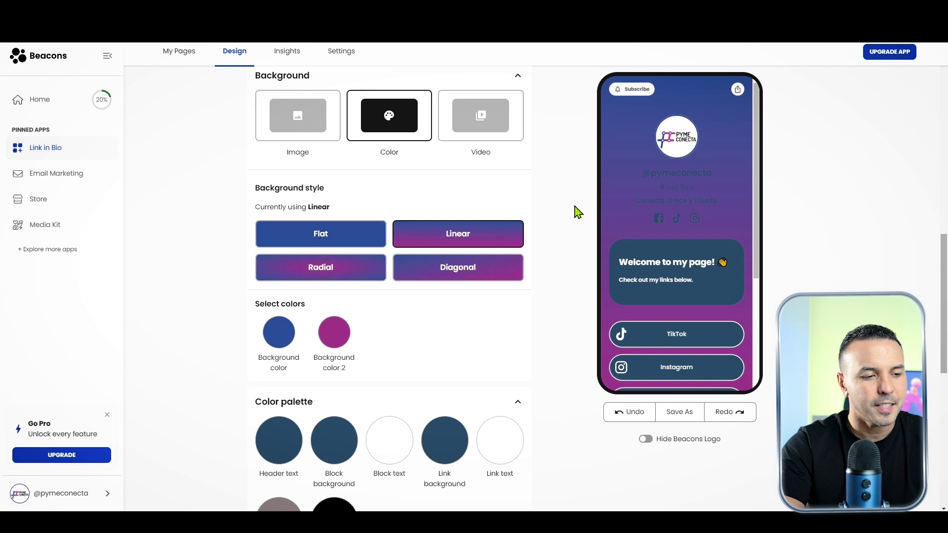
# - Try the Radial, Flat and Diagonal background styles and return to the Linear style
pyautogui.click(347, 271)
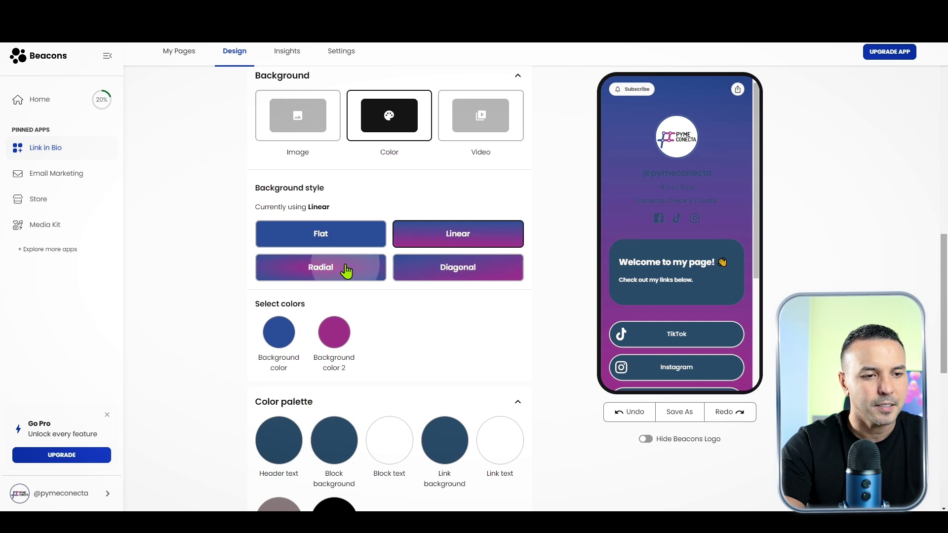
pyautogui.click(472, 247)
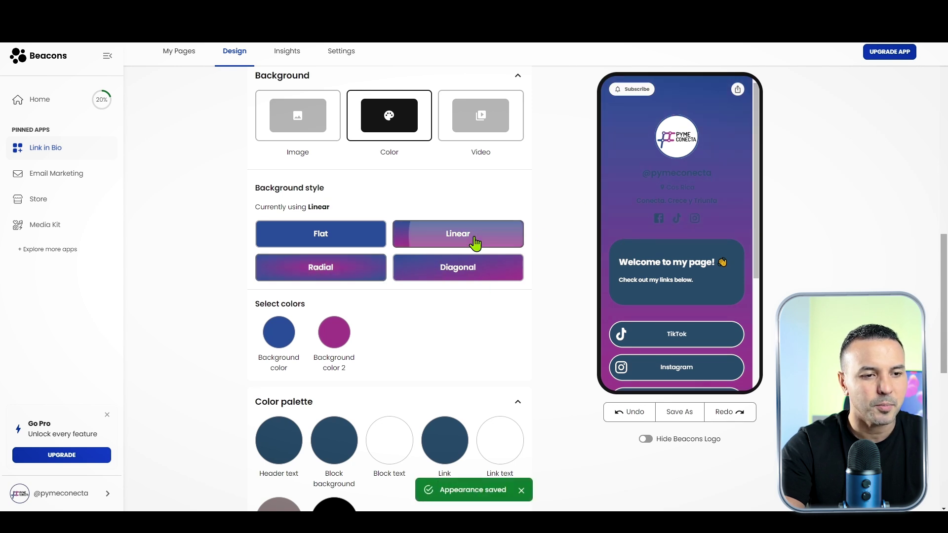
pyautogui.click(372, 243)
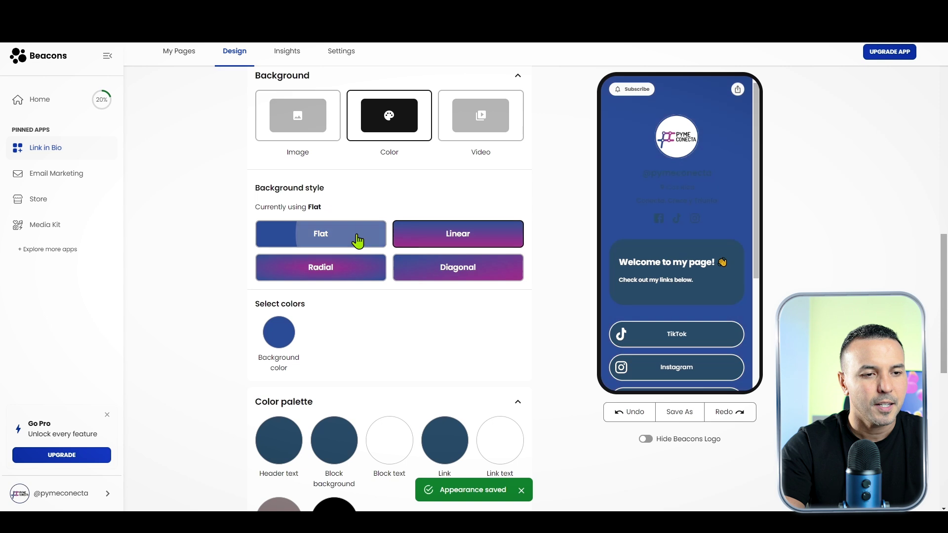
pyautogui.click(456, 273)
pyautogui.click(469, 236)
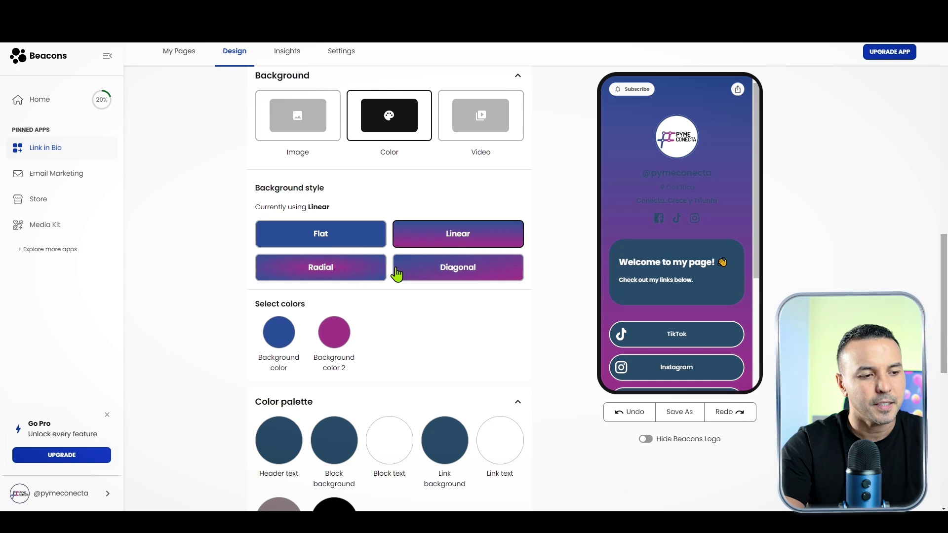
pyautogui.click(356, 273)
pyautogui.click(451, 245)
pyautogui.click(448, 279)
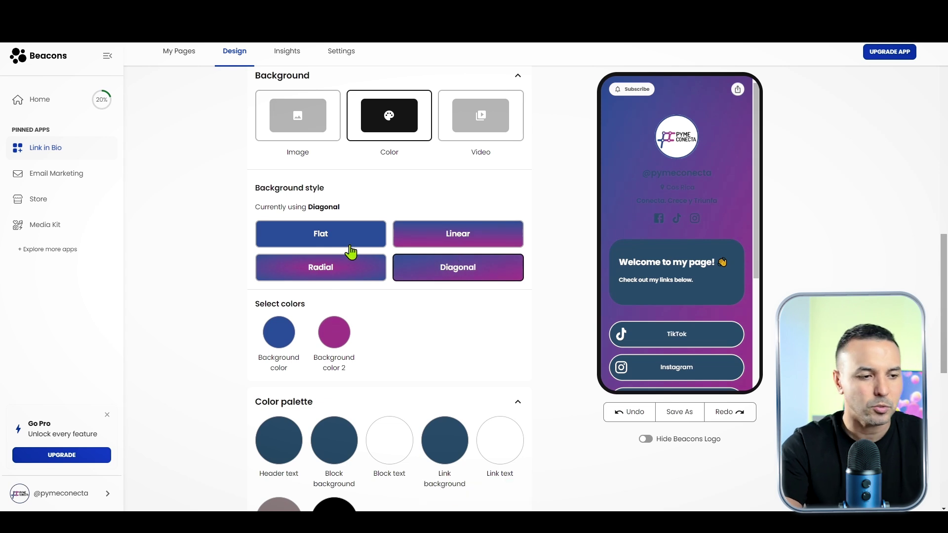
pyautogui.click(482, 277)
pyautogui.click(377, 271)
pyautogui.click(444, 244)
# - Set the header text color in the color palette to white (#ffffff)
pyautogui.scroll(-1, 457, 298)
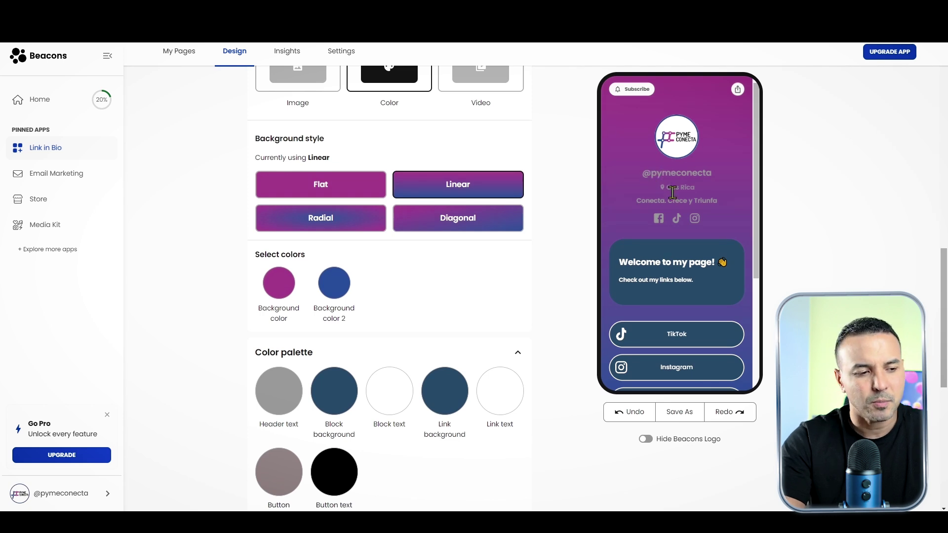
pyautogui.scroll(-2, 431, 277)
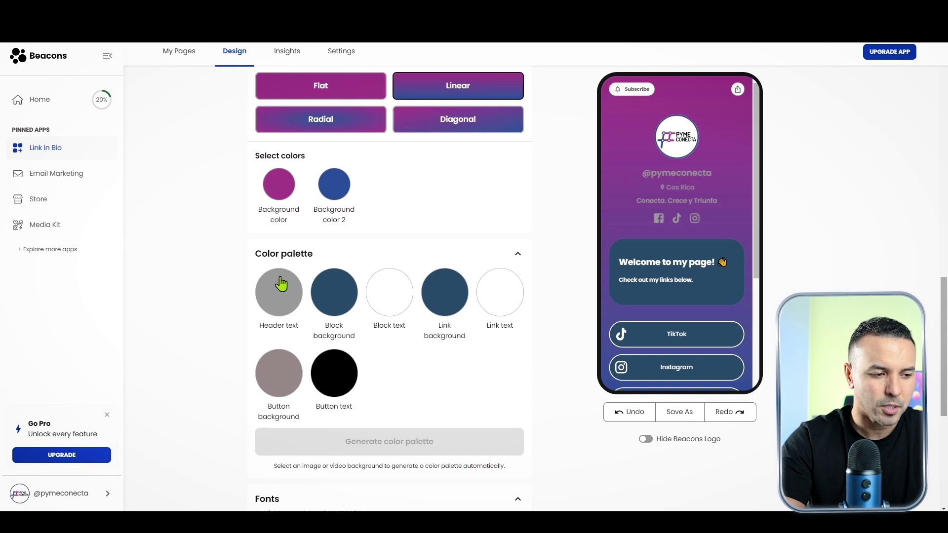
pyautogui.click(277, 298)
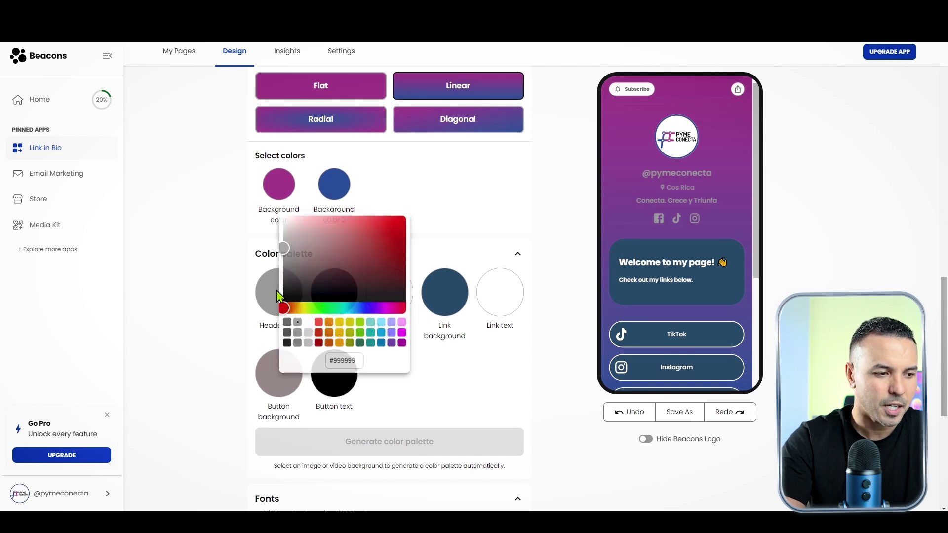
pyautogui.click(309, 323)
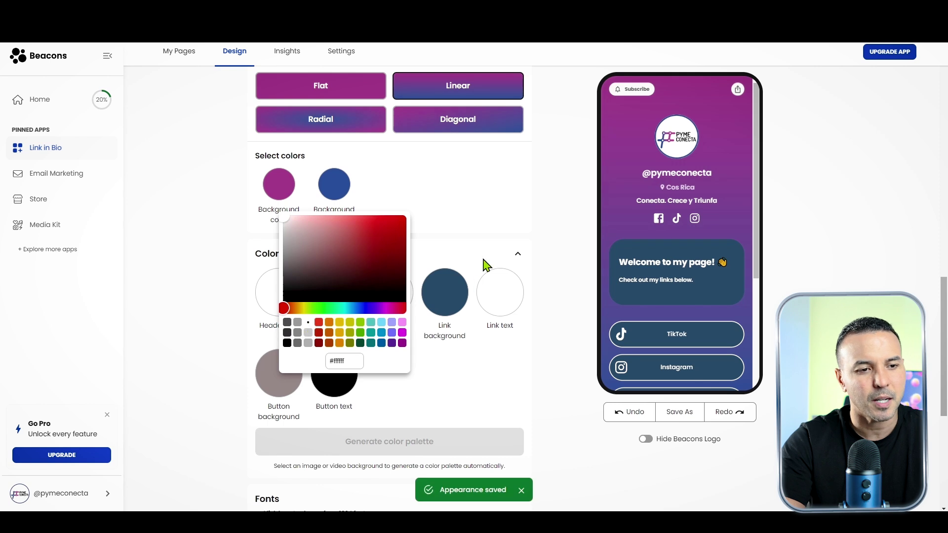
pyautogui.click(489, 239)
# - Try bright magenta and dark purple for the block background and settle on light pink #fda1ff
pyautogui.scroll(-2, 377, 302)
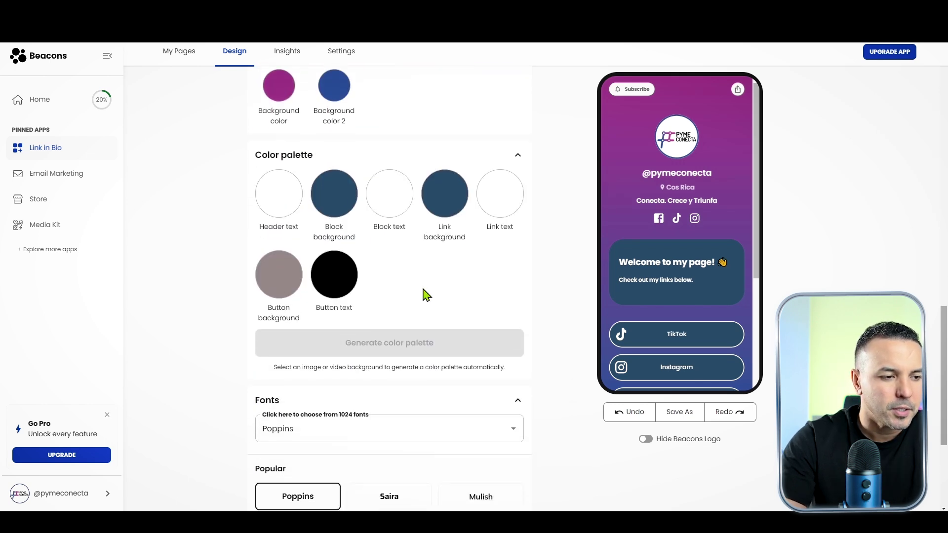
pyautogui.click(333, 195)
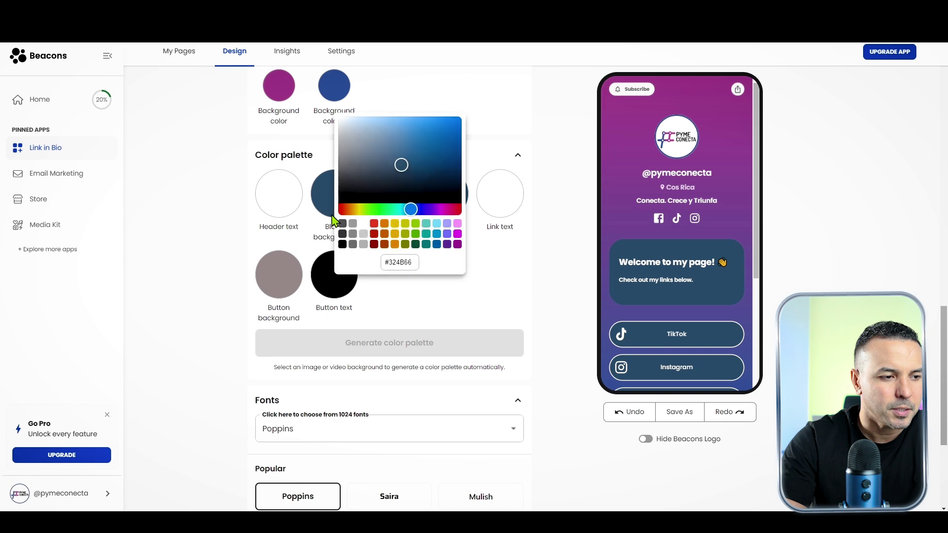
pyautogui.click(458, 234)
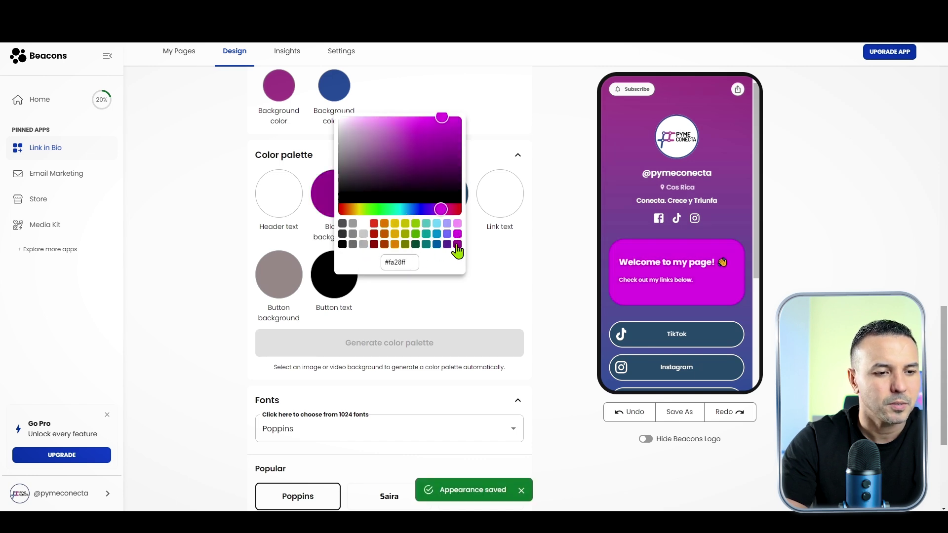
pyautogui.click(456, 245)
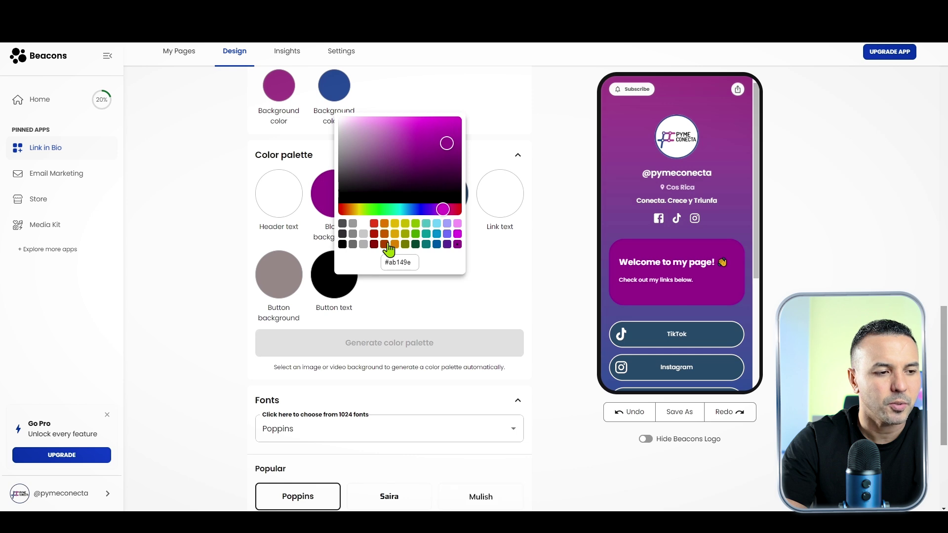
pyautogui.click(456, 245)
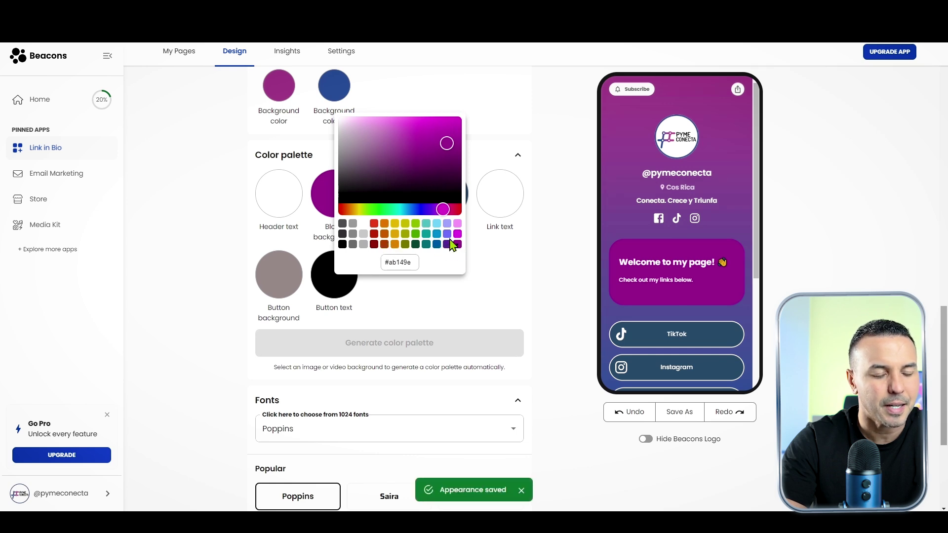
pyautogui.click(457, 225)
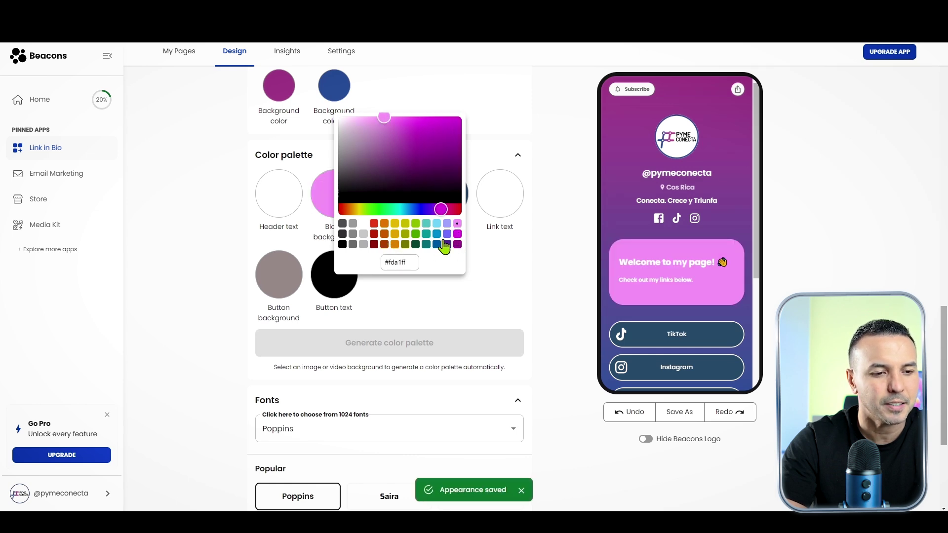
pyautogui.click(474, 273)
# - Turn off the About me block with the welcome text and open the Email Signup block's settings
pyautogui.click(675, 291)
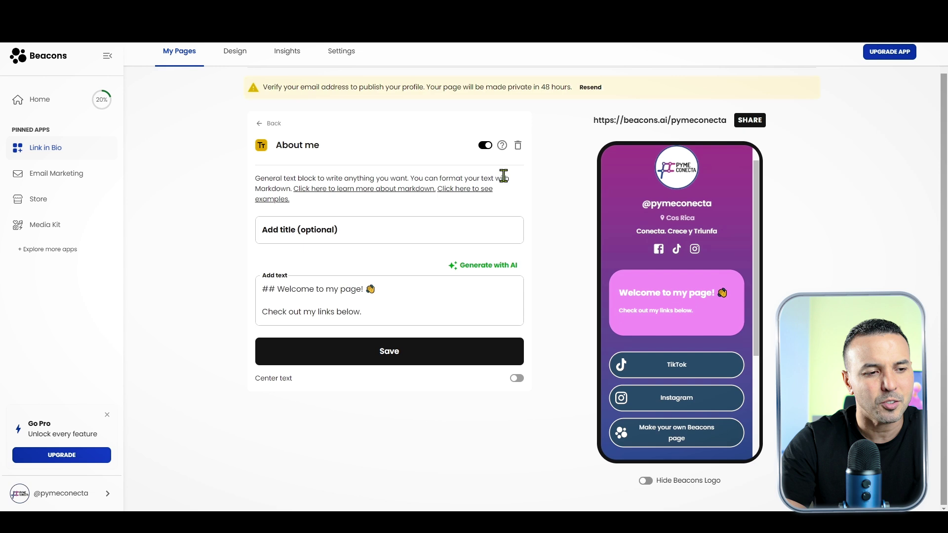
pyautogui.click(484, 146)
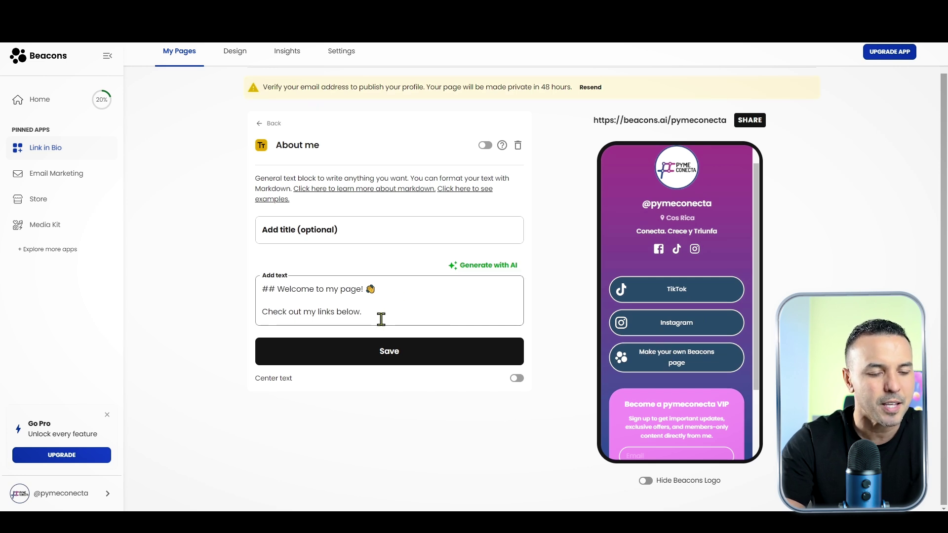
pyautogui.scroll(1, 398, 296)
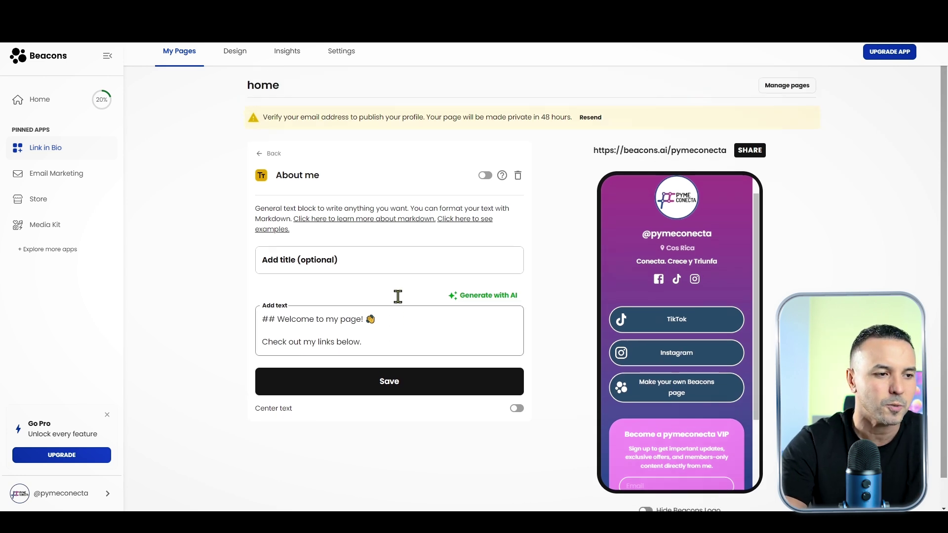
pyautogui.click(632, 380)
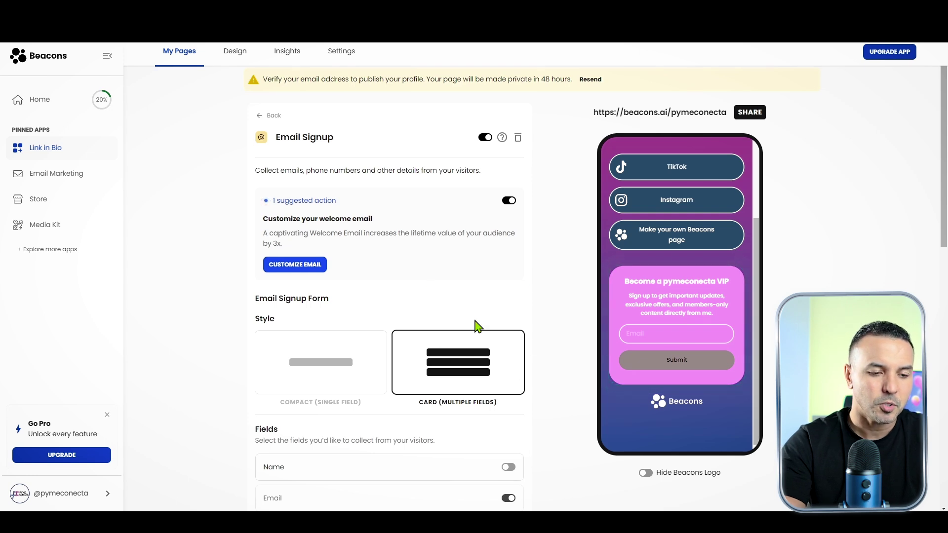
# - Turn off the Email Signup block and check the page preview
pyautogui.scroll(1, 482, 334)
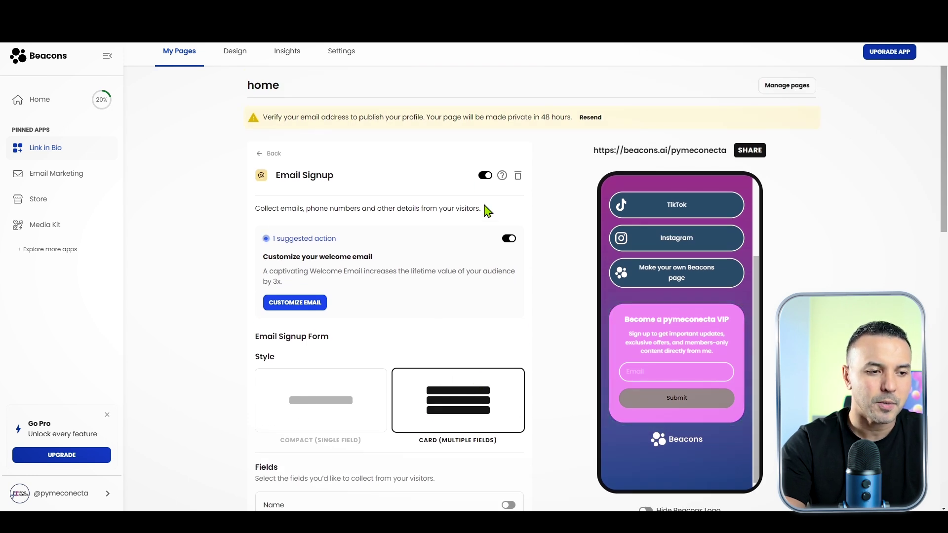
pyautogui.click(484, 176)
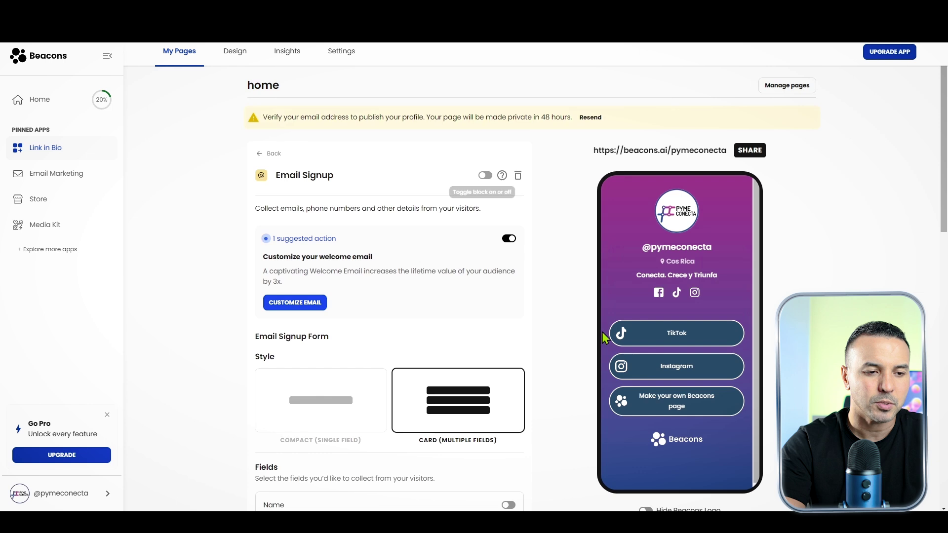
pyautogui.scroll(1, 673, 332)
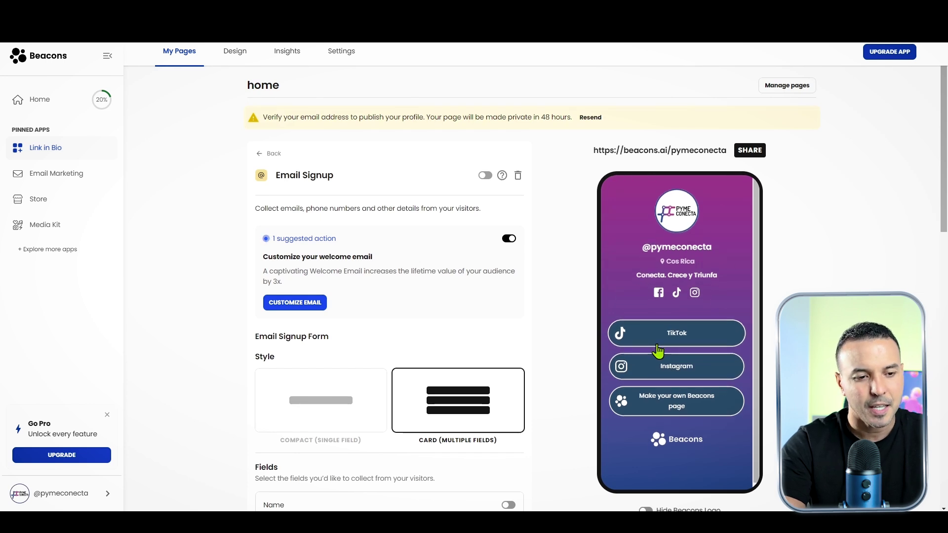
pyautogui.scroll(-1, 635, 330)
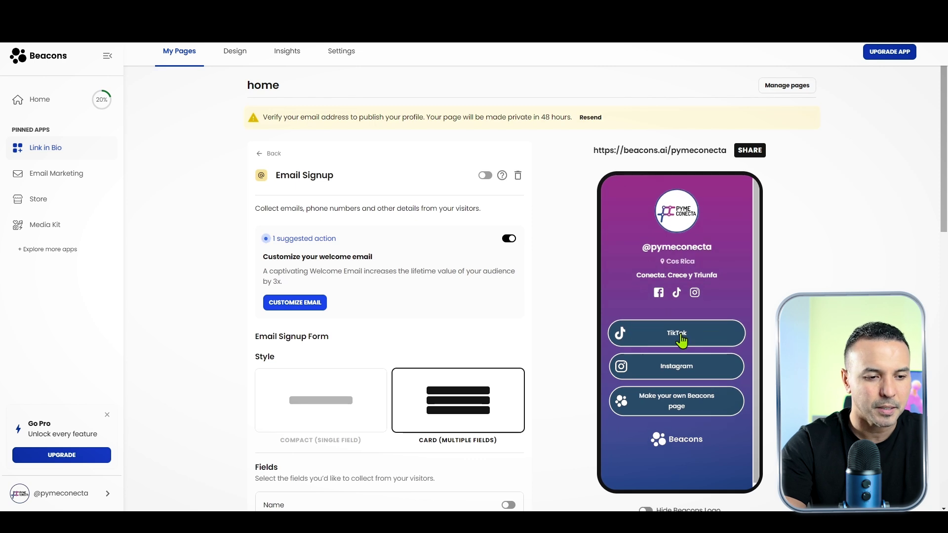
# - Open the Links block's settings and remove the "Make your own Beacons page" link
pyautogui.scroll(-3, 668, 376)
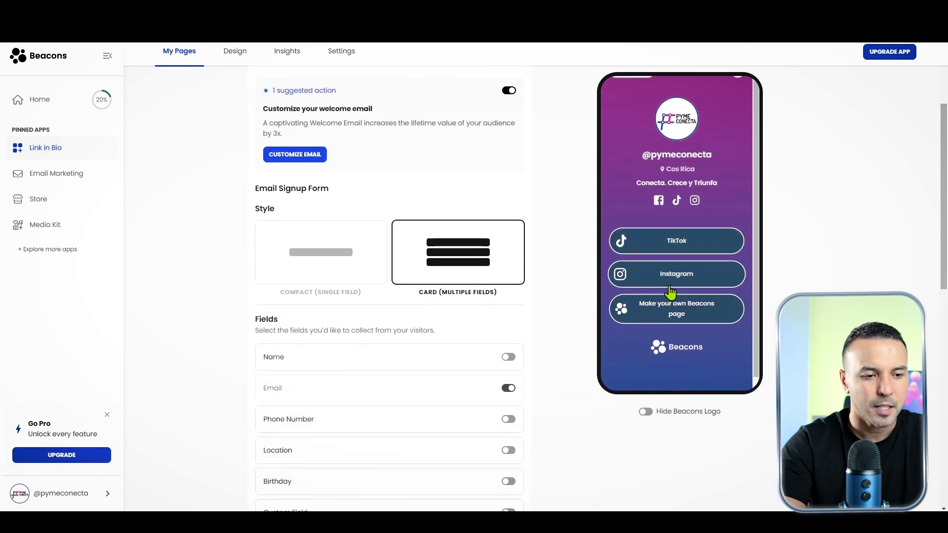
pyautogui.click(654, 247)
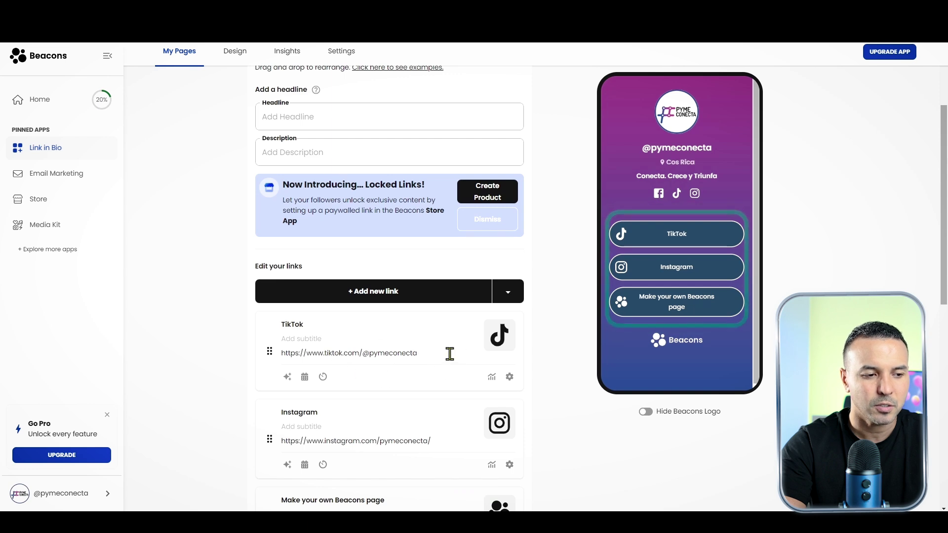
pyautogui.scroll(-3, 438, 285)
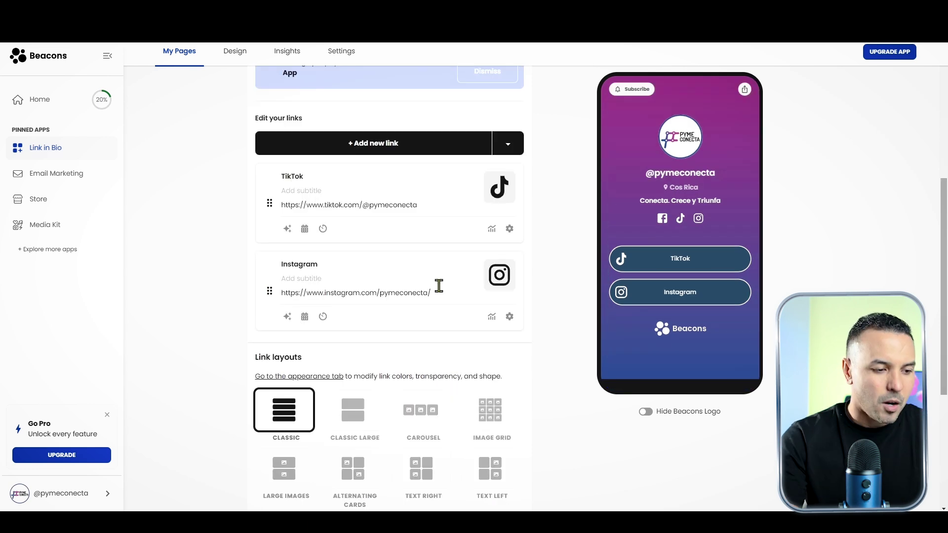
# - Preview the links in the Classic Large, Carousel, Image Grid, Text Right, Alternating Cards, Large Images and Image Cards layouts
pyautogui.click(352, 420)
pyautogui.scroll(-1, 358, 415)
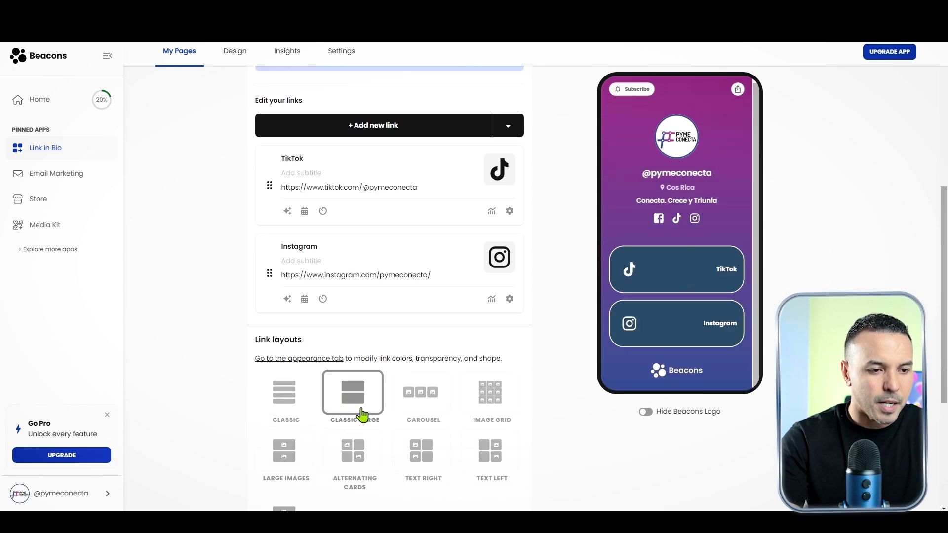
pyautogui.click(421, 381)
pyautogui.scroll(-1, 443, 394)
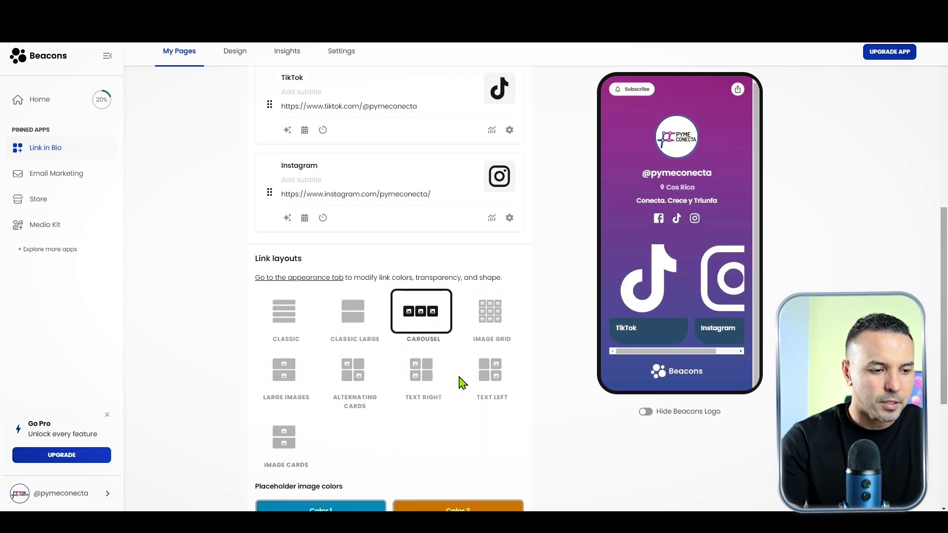
pyautogui.click(488, 320)
pyautogui.click(423, 375)
pyautogui.click(362, 381)
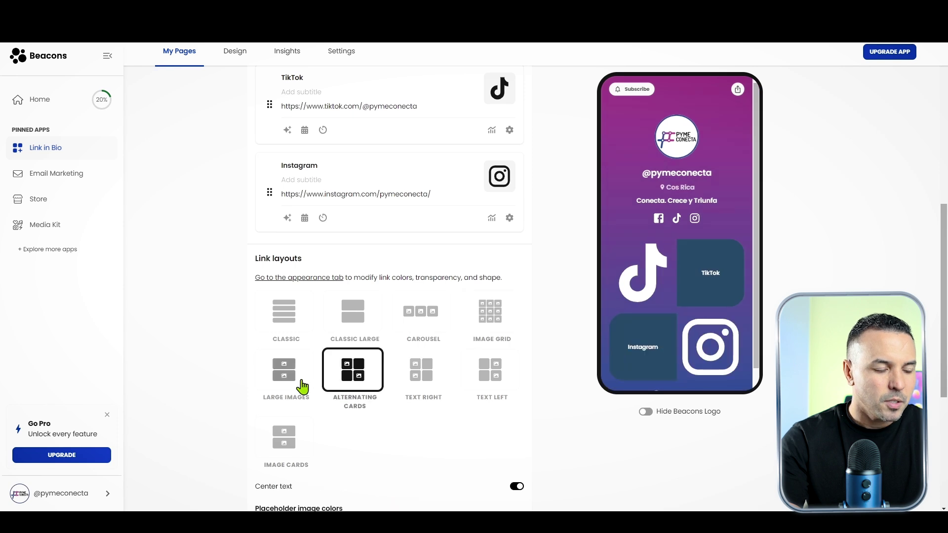
pyautogui.click(285, 384)
pyautogui.click(285, 435)
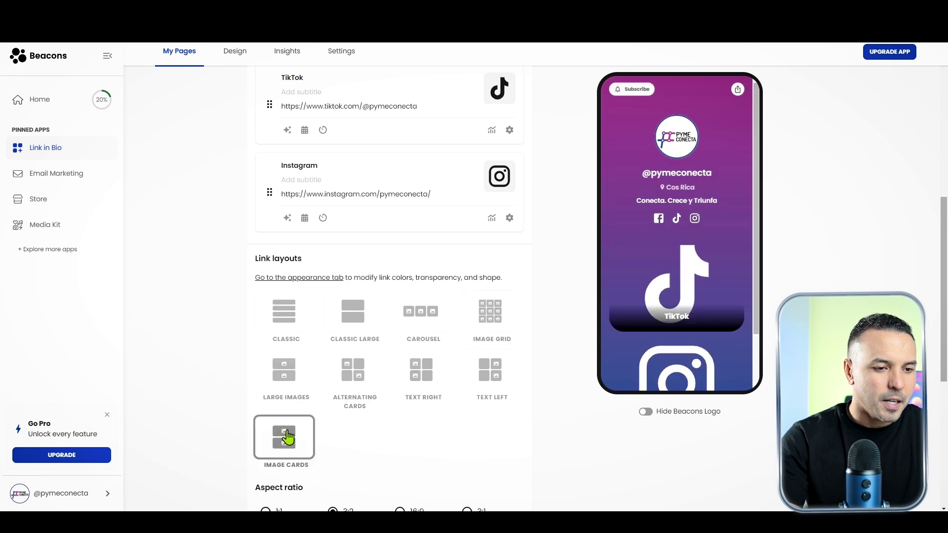
# - Try the Alternating Cards, Text Right and Text Left layouts and return the links to the Classic layout
pyautogui.scroll(-2, 292, 434)
pyautogui.click(360, 299)
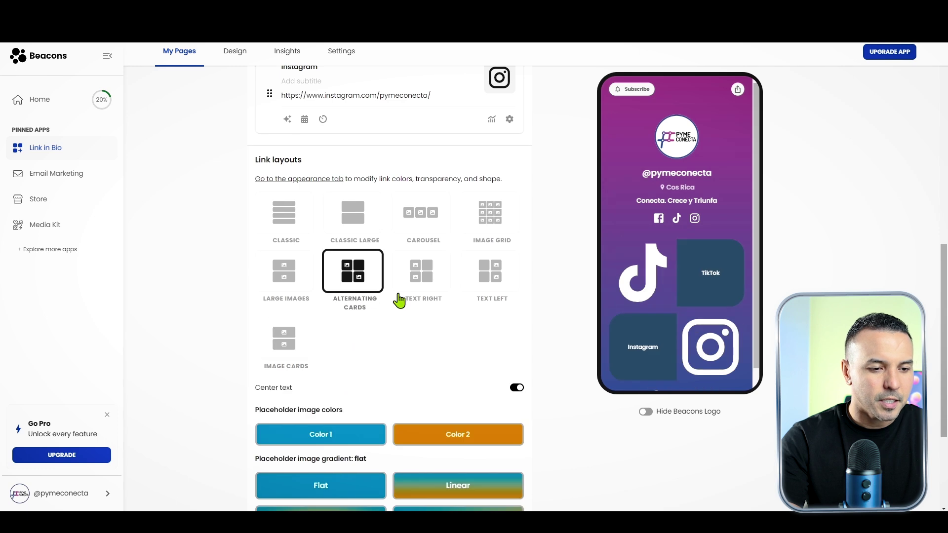
pyautogui.click(429, 282)
pyautogui.click(488, 274)
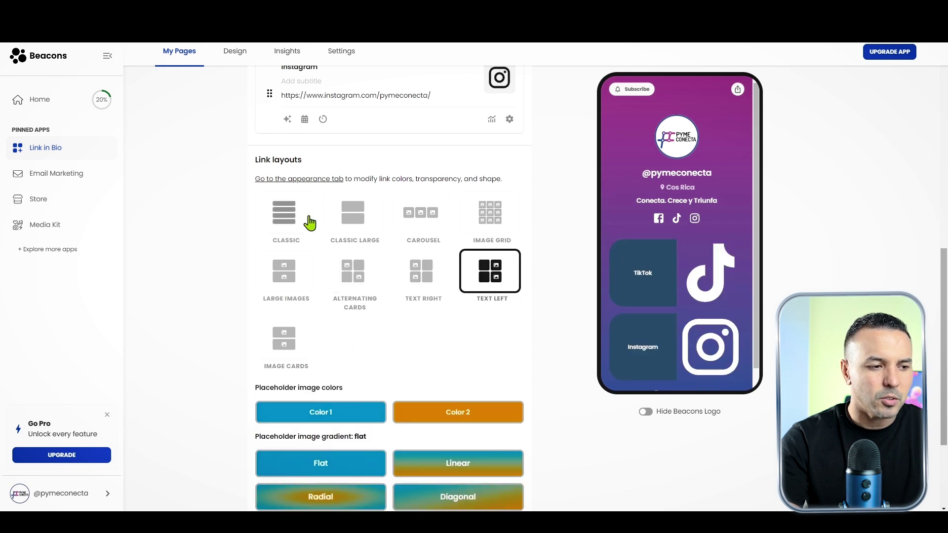
pyautogui.click(296, 220)
pyautogui.scroll(6, 321, 296)
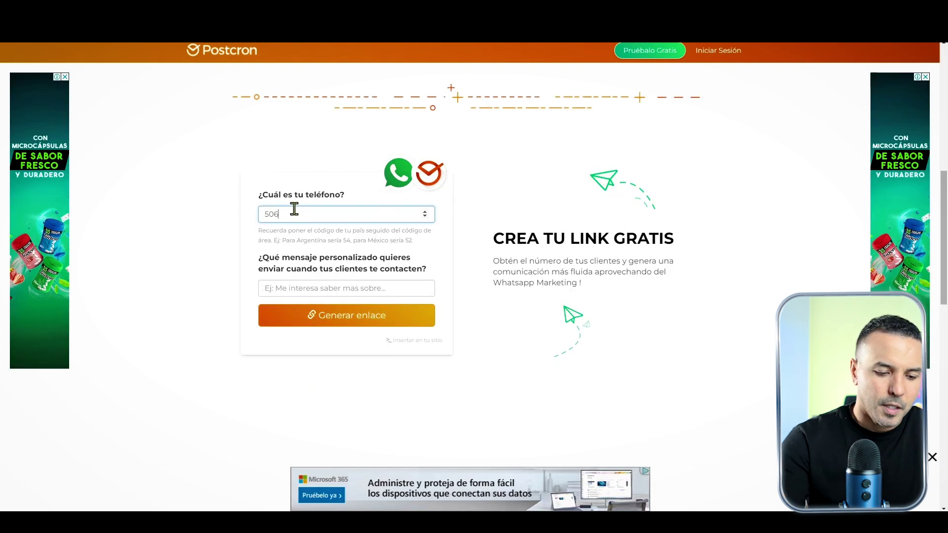
# - Generate and copy a WhatsApp link in Postcron for the phone number, with the message "Hola me interesa saber mas sobre tus servicios, me ayudan ?"
pyautogui.write('6')
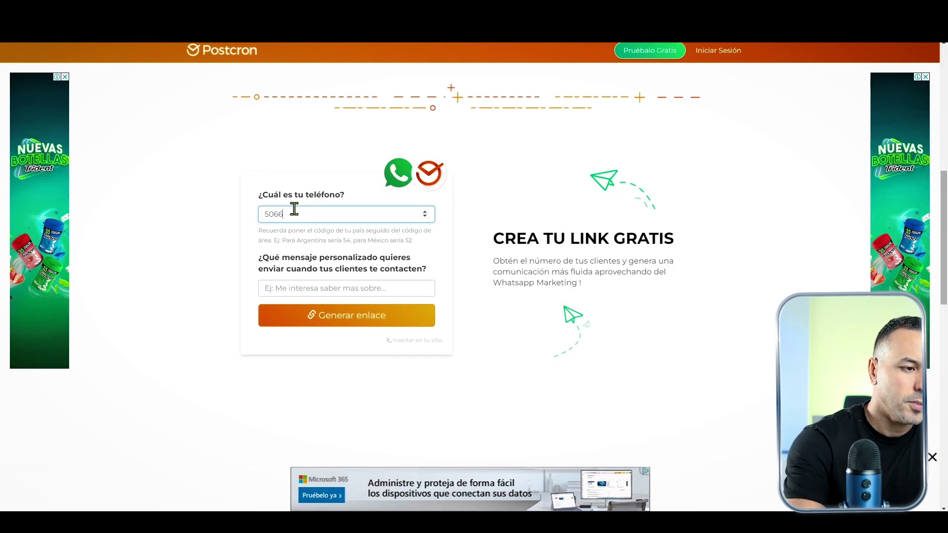
pyautogui.write('755086')
pyautogui.click(287, 286)
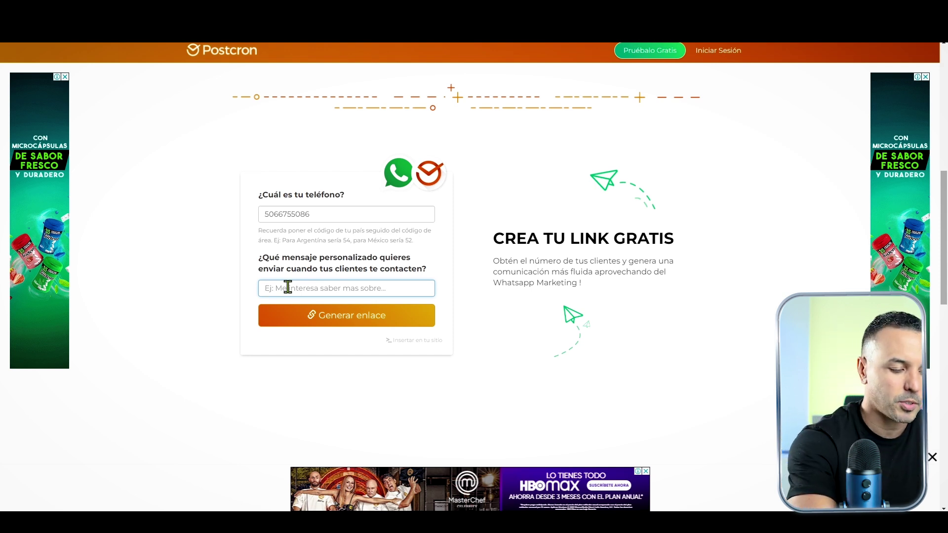
pyautogui.write('a me interesa')
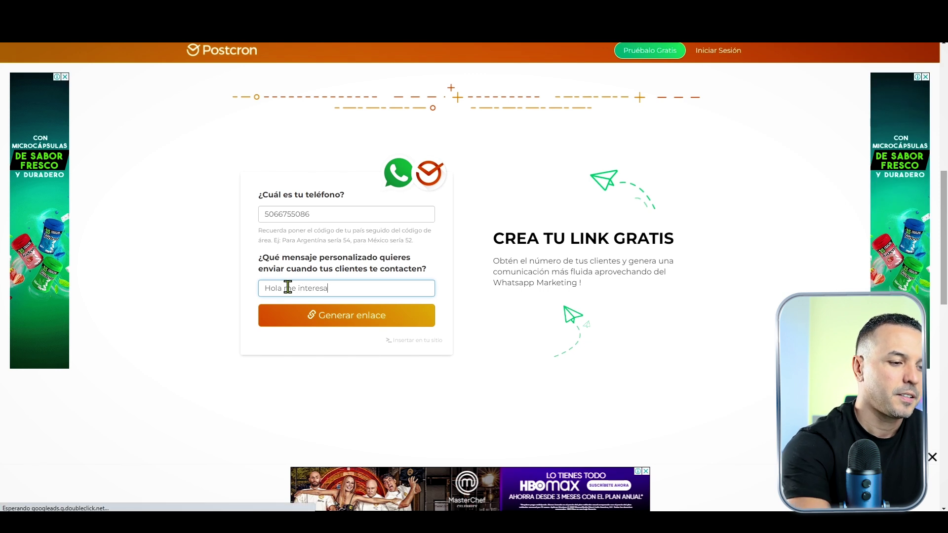
pyautogui.write(' saber mas sobre tu')
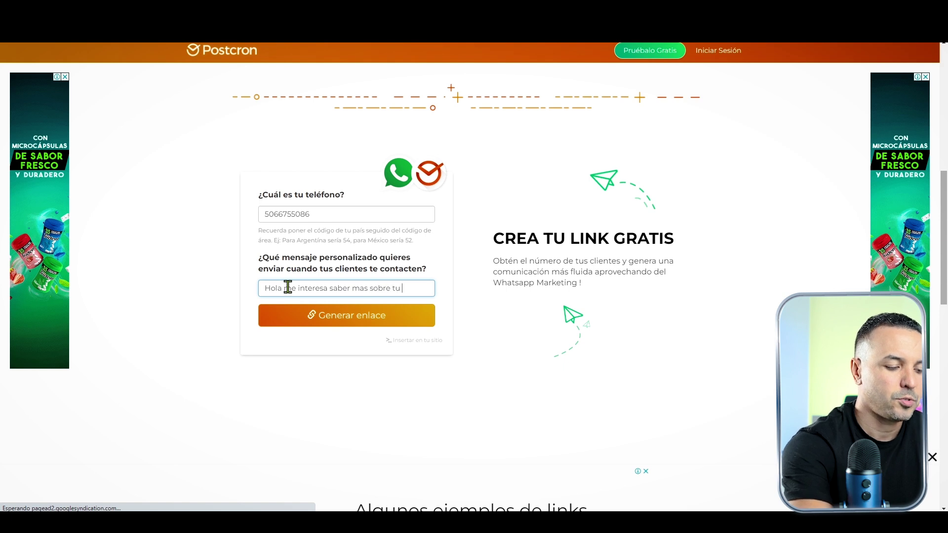
pyautogui.write('s servicios, m')
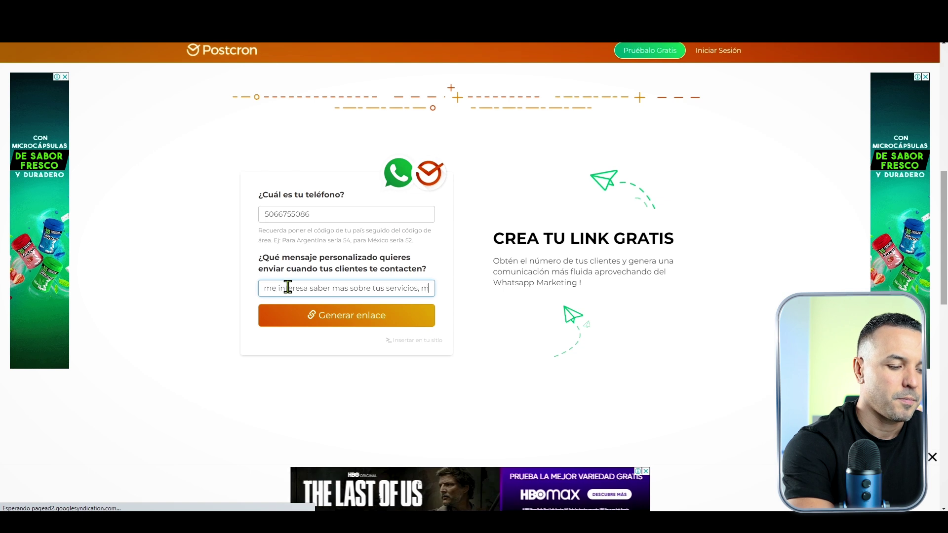
pyautogui.write('e ayudan ?')
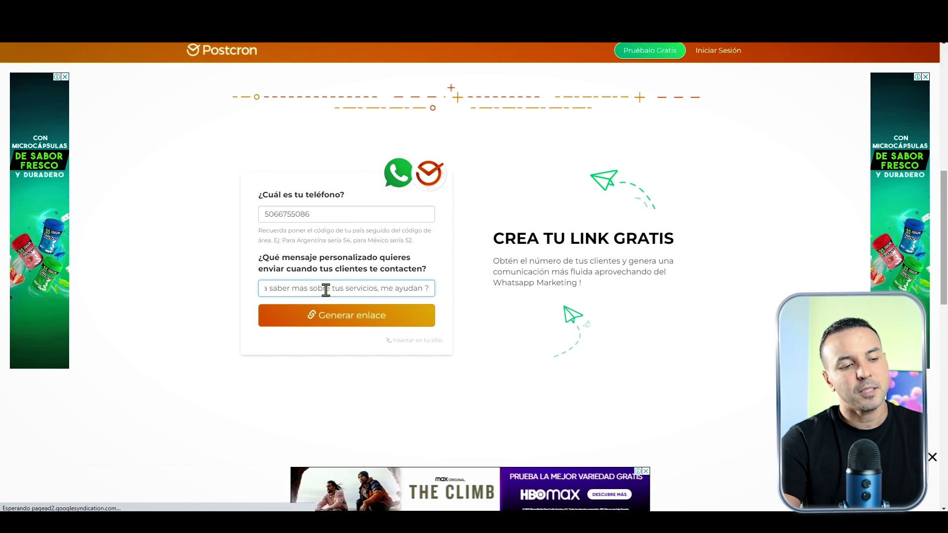
pyautogui.click(343, 322)
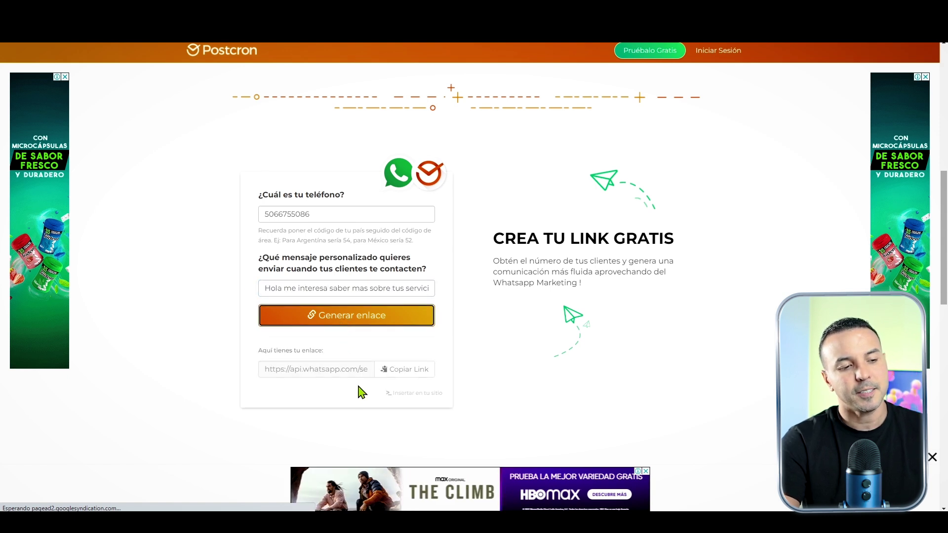
pyautogui.click(409, 375)
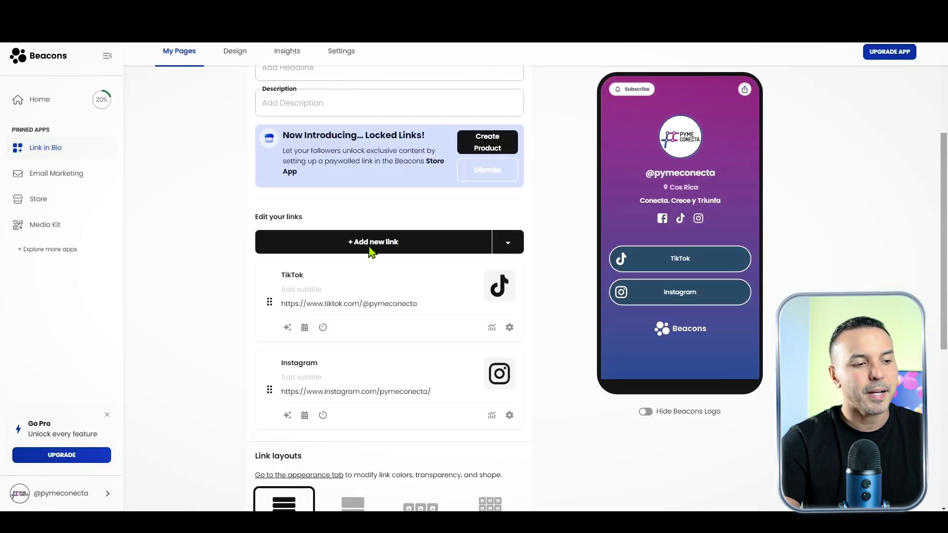
# - In Beacons, add a link titled "Mas informacion" that uses the copied WhatsApp link as its URL
pyautogui.click(381, 247)
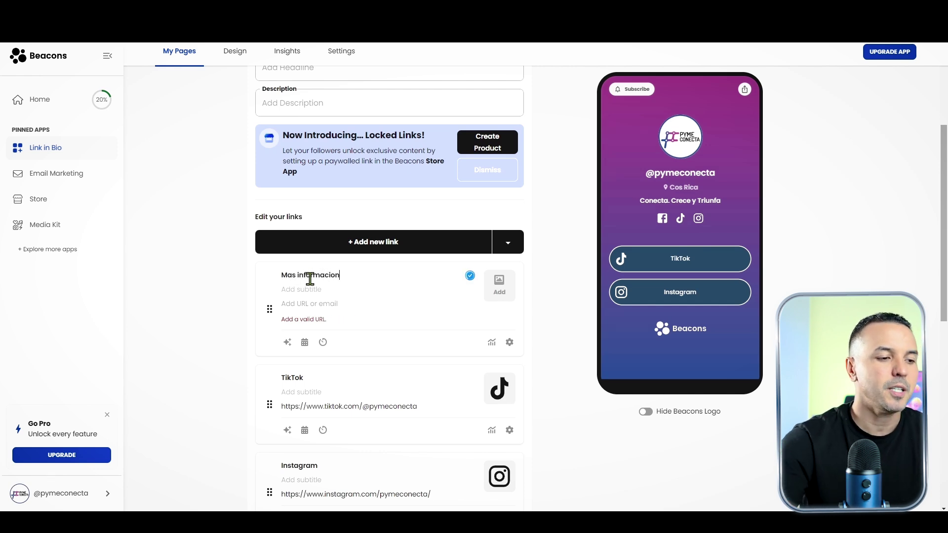
pyautogui.click(297, 306)
pyautogui.hotkey('ctrl', 'v')
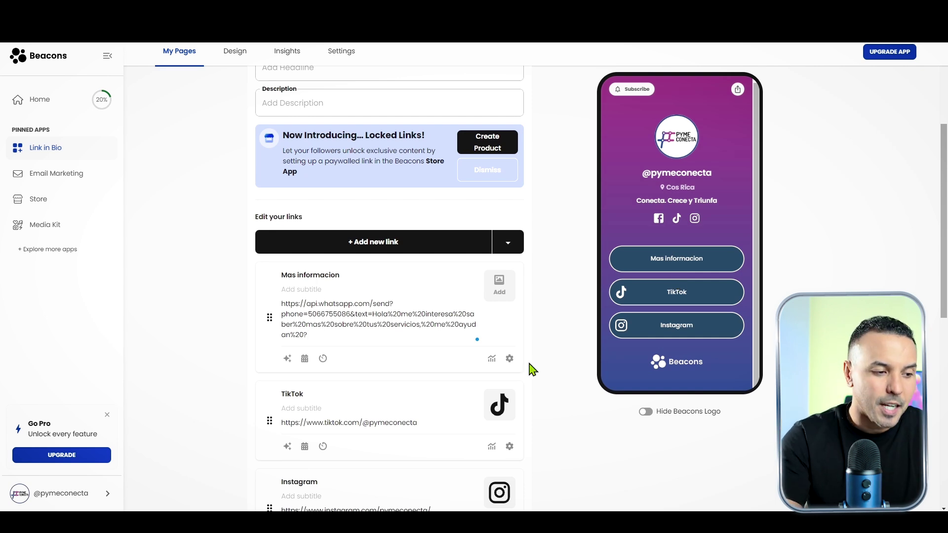
pyautogui.click(289, 370)
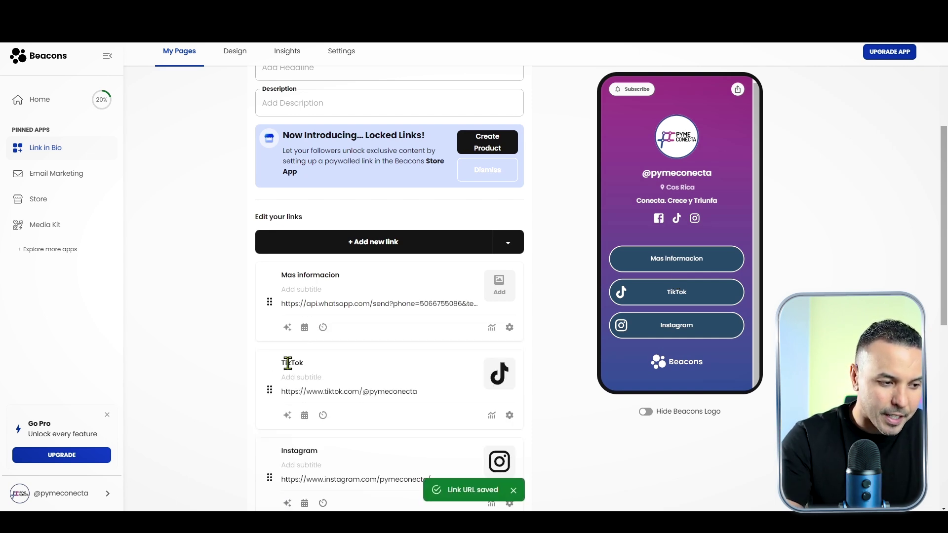
# - Try the Bounce and Jello animations on the "Mas informacion" link, and save the Shake animation
pyautogui.click(288, 329)
pyautogui.click(320, 384)
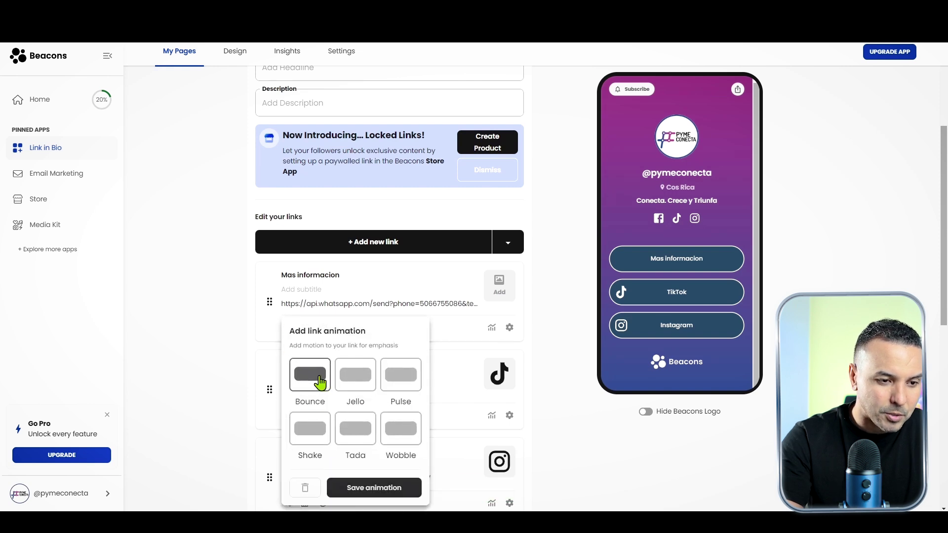
pyautogui.click(359, 390)
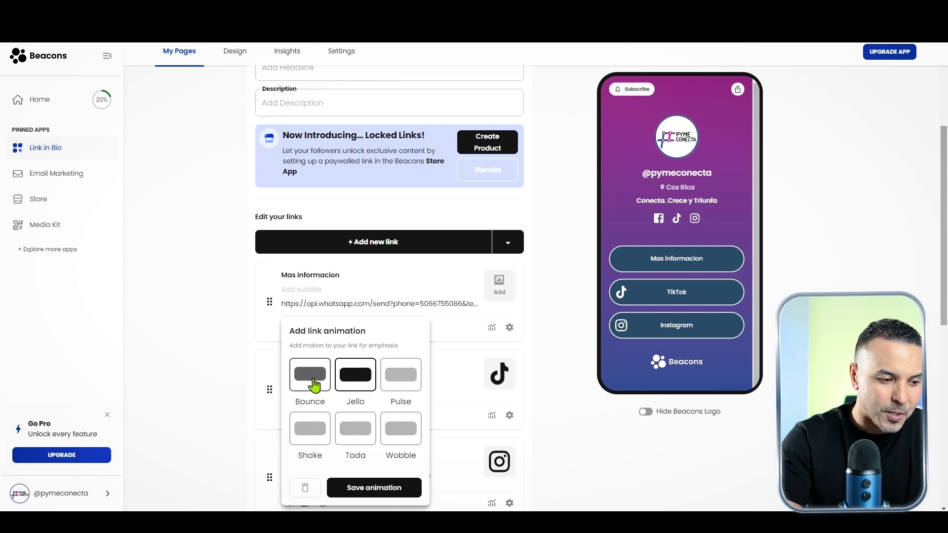
pyautogui.click(307, 437)
pyautogui.click(376, 494)
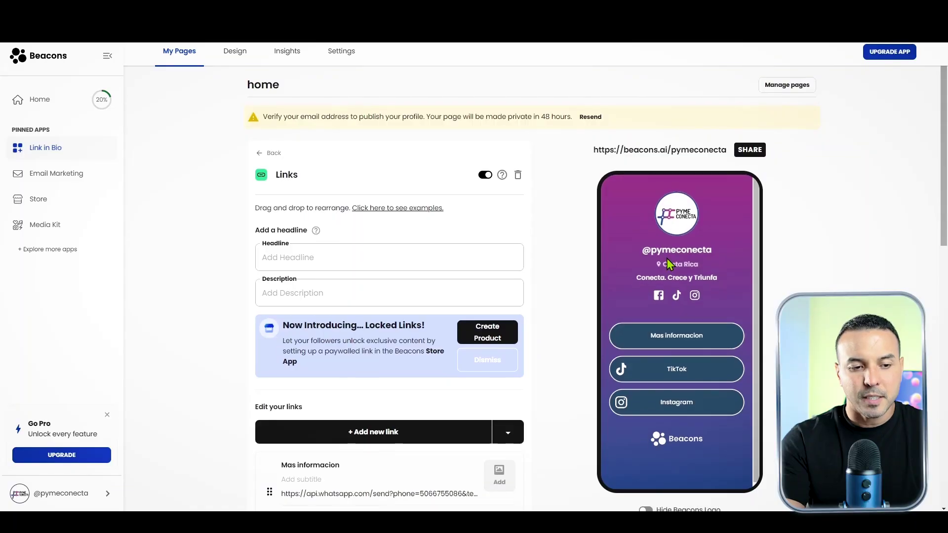
# - Copy the page's share address and open the published page in a new browser tab, dismissing the translation prompt
pyautogui.scroll(-2, 686, 272)
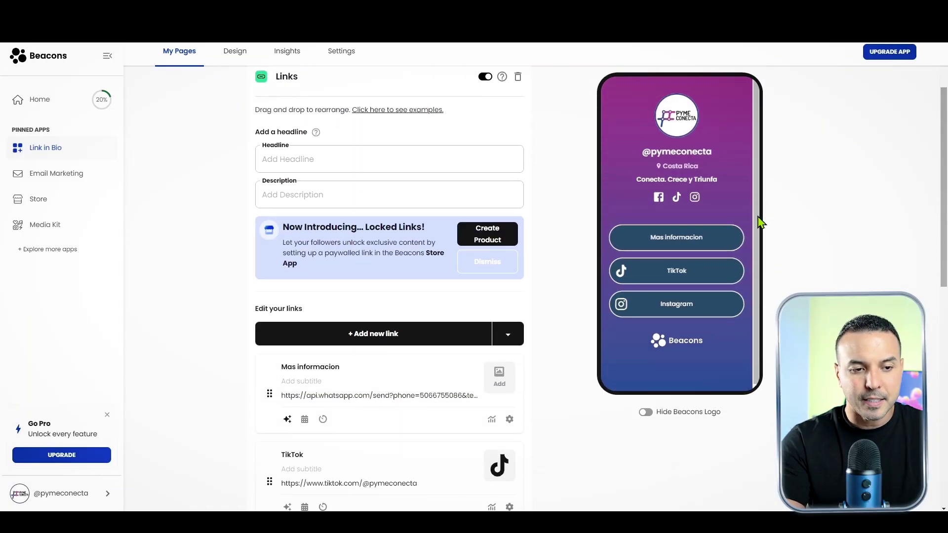
pyautogui.scroll(2, 711, 221)
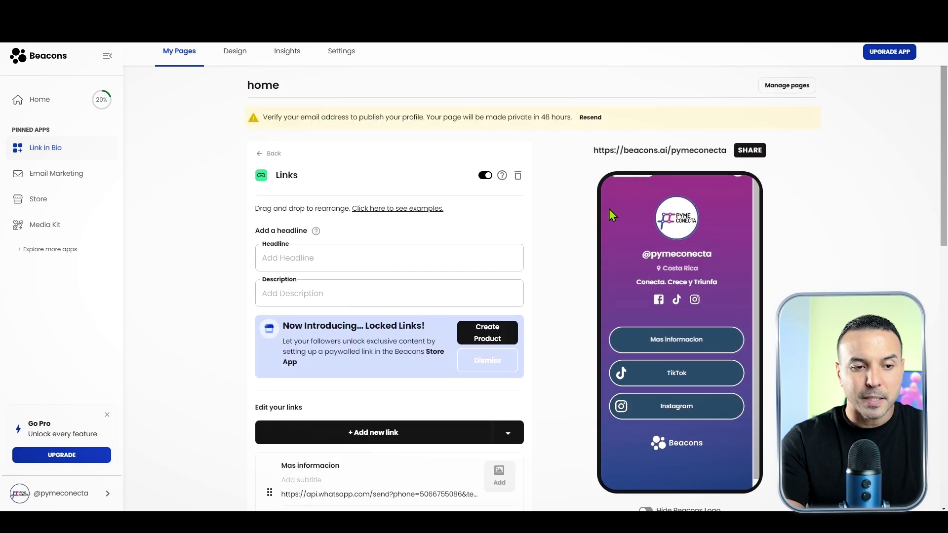
pyautogui.click(745, 154)
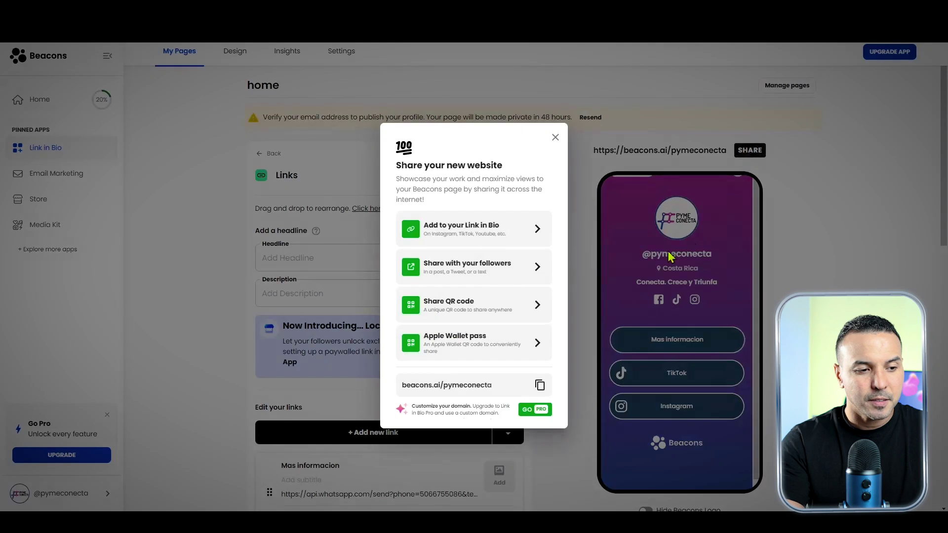
pyautogui.click(539, 382)
pyautogui.hotkey('ctrl', 't')
pyautogui.hotkey('ctrl', 'v')
pyautogui.press('Return')
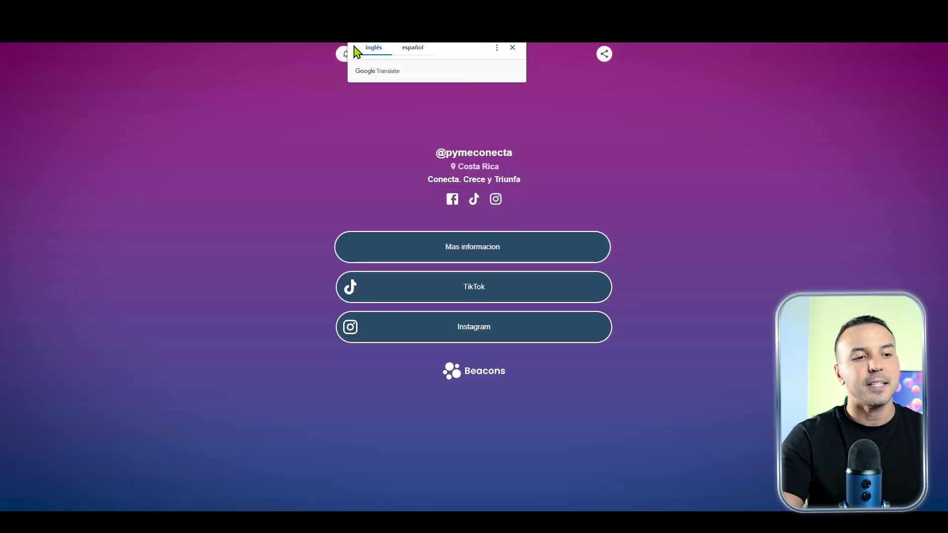
pyautogui.click(514, 50)
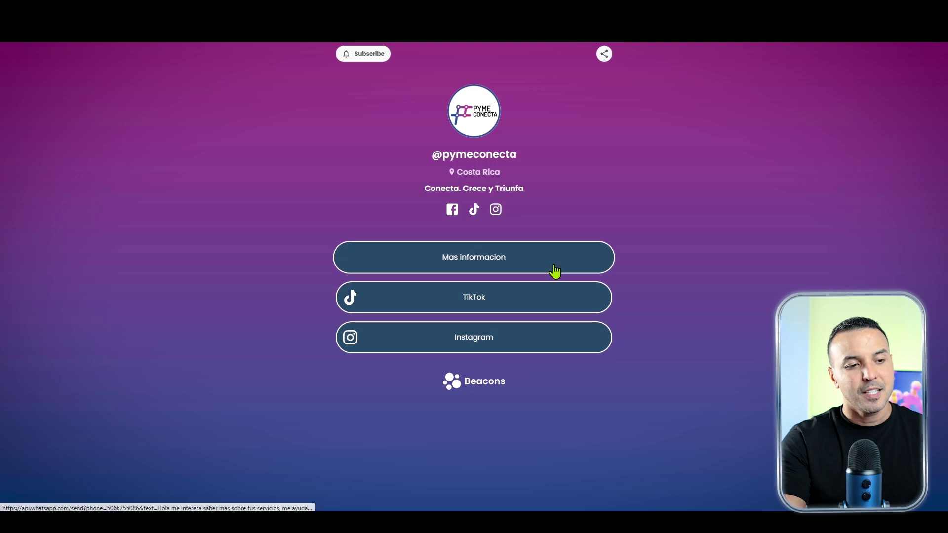
# - Test the "Mas informacion" link on the published page, check the prefilled WhatsApp message and return to the page
pyautogui.click(486, 263)
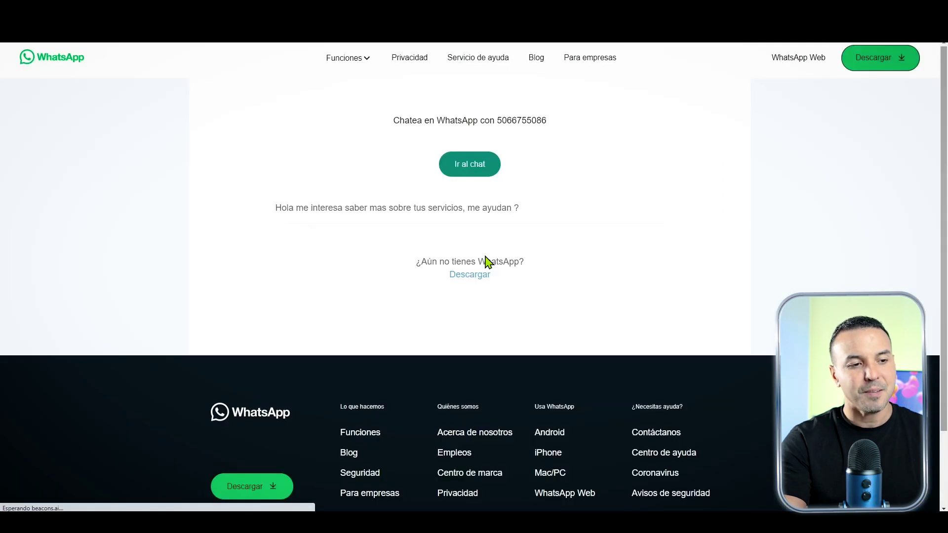
pyautogui.click(577, 114)
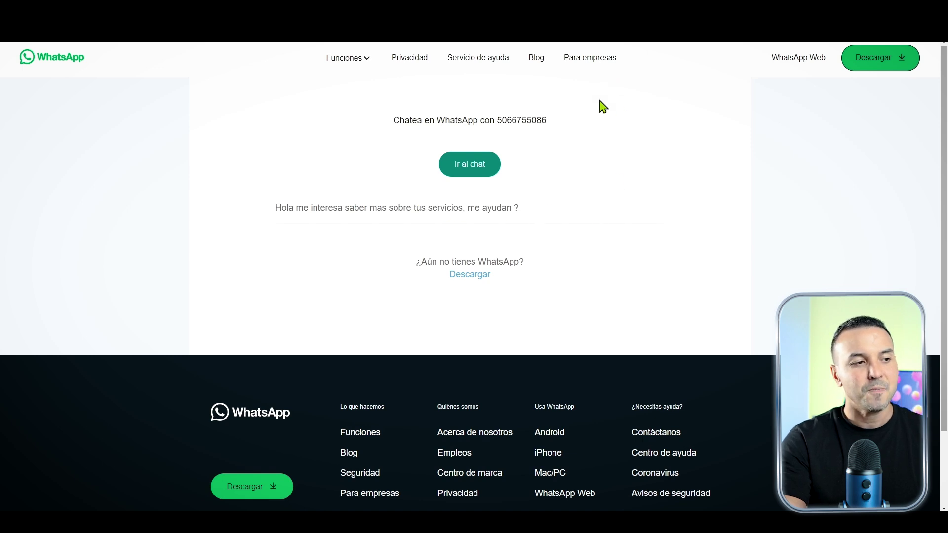
pyautogui.hotkey('alt', 'Left')
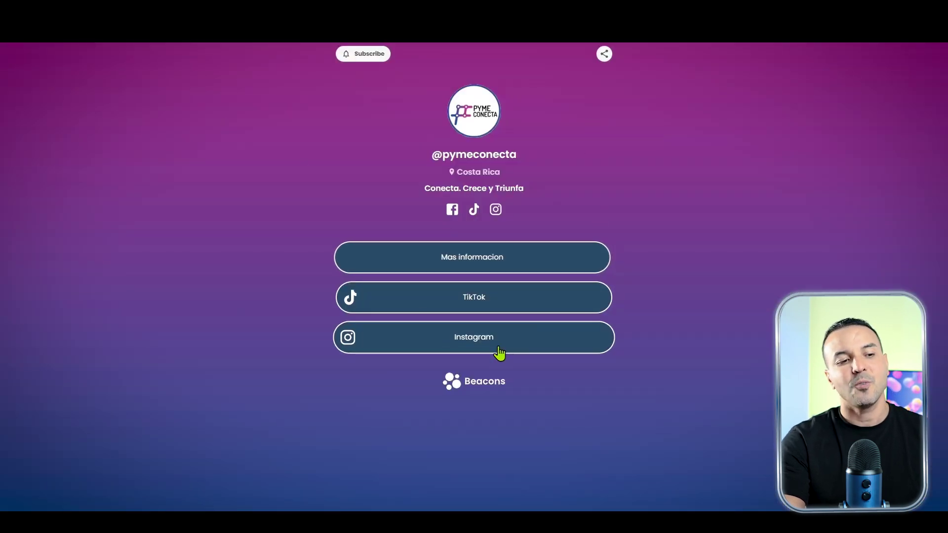